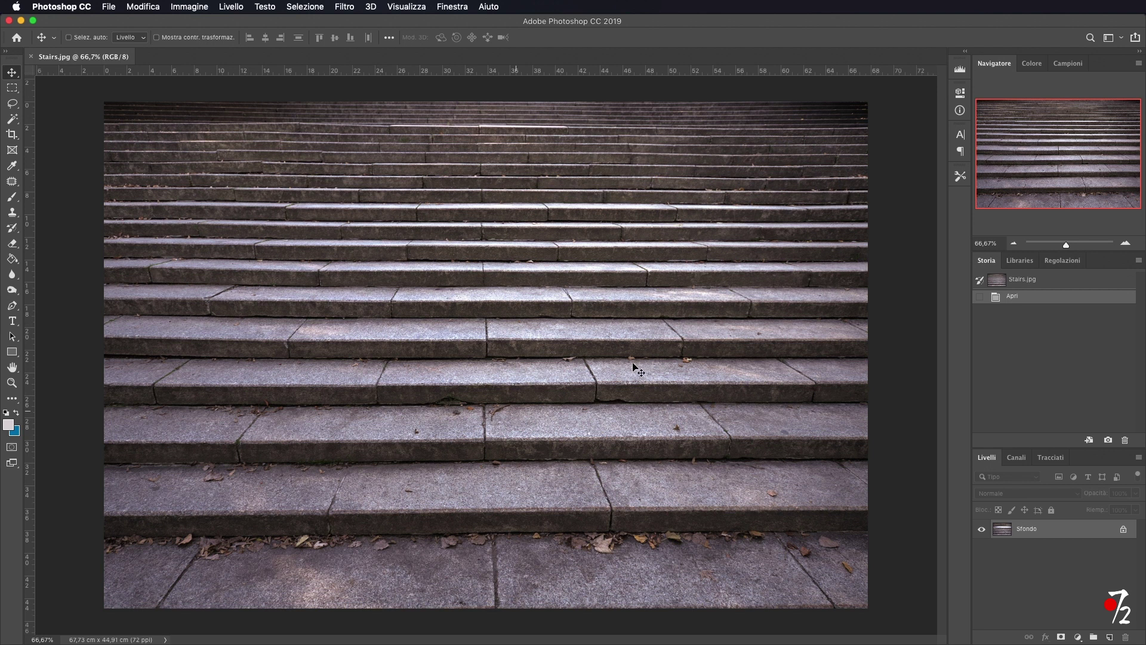
# Step: In Vanishing Point, draw a four-corner plane over a lower step's central tread and zoom in
pyautogui.click(348, 8)
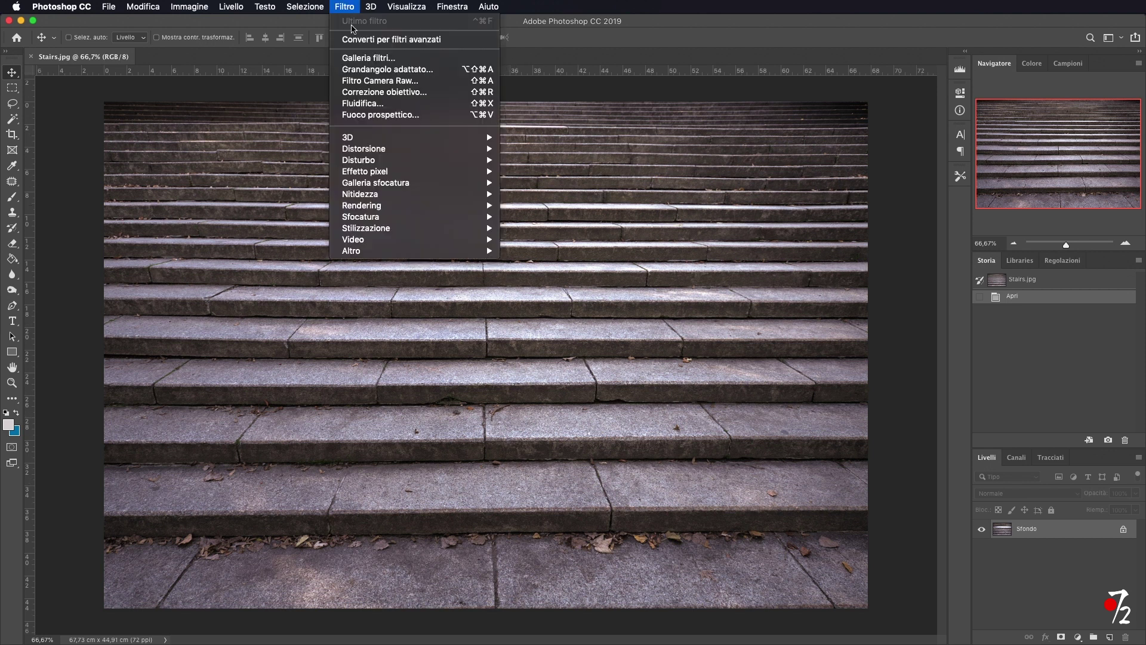
pyautogui.click(386, 114)
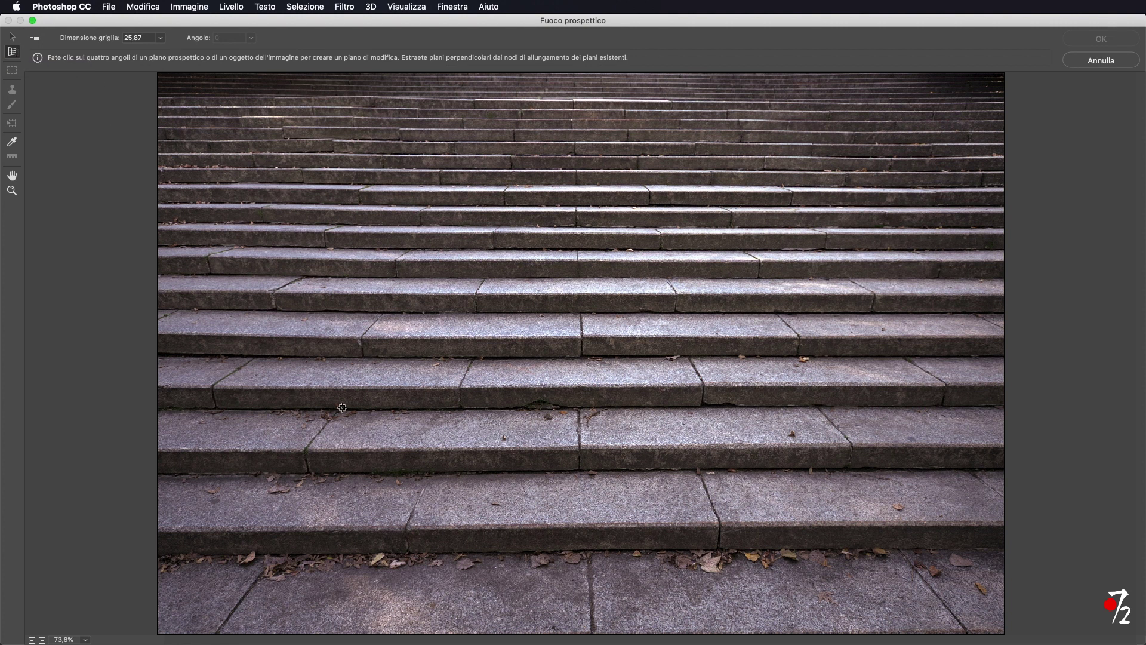
pyautogui.click(307, 449)
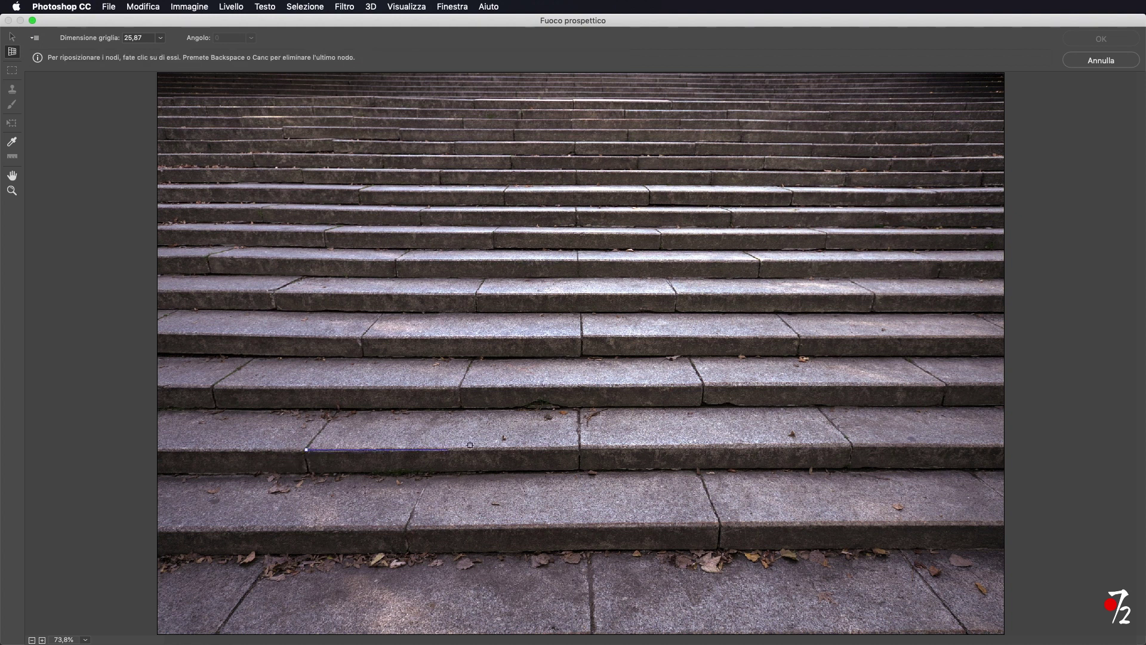
pyautogui.click(850, 444)
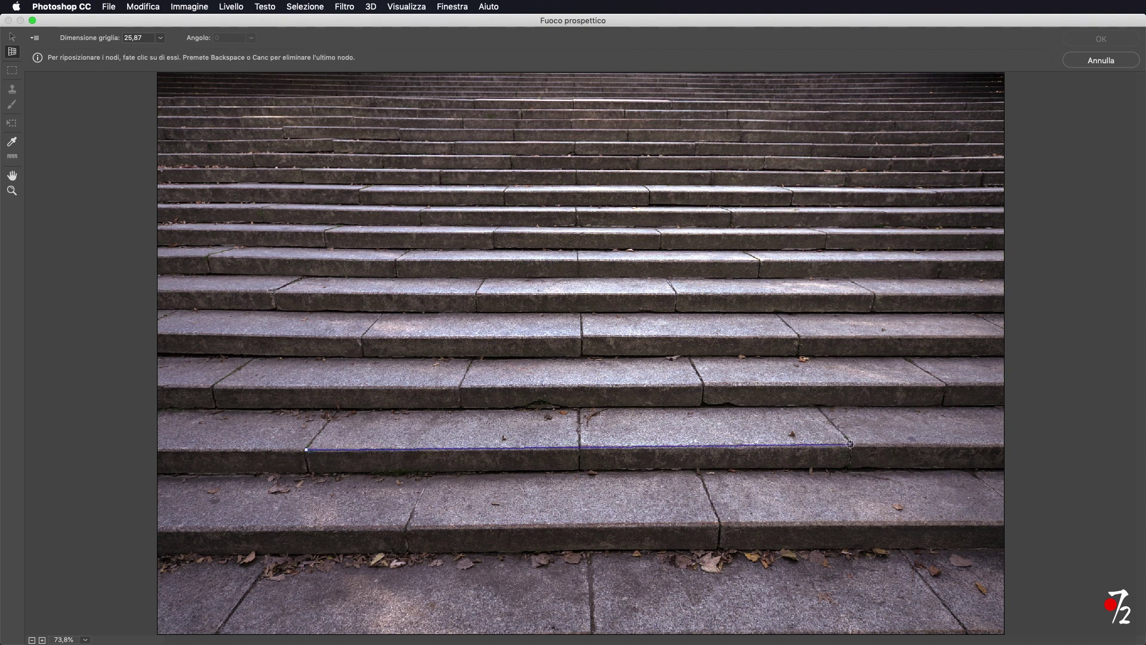
pyautogui.click(817, 406)
pyautogui.click(339, 409)
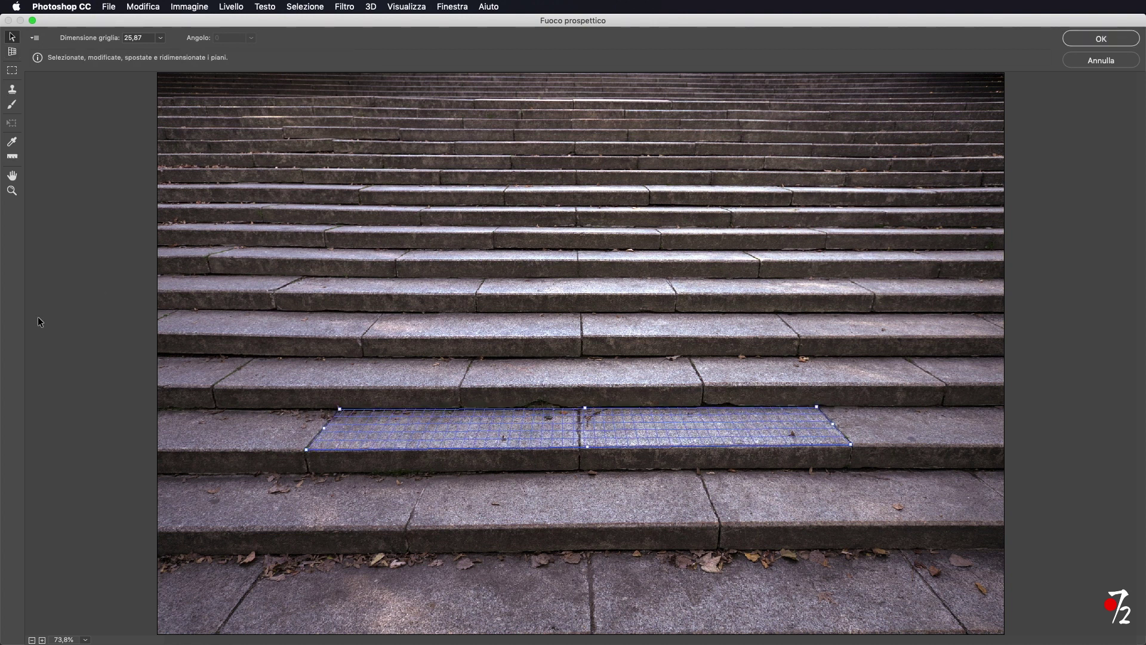
pyautogui.click(11, 191)
pyautogui.click(593, 425)
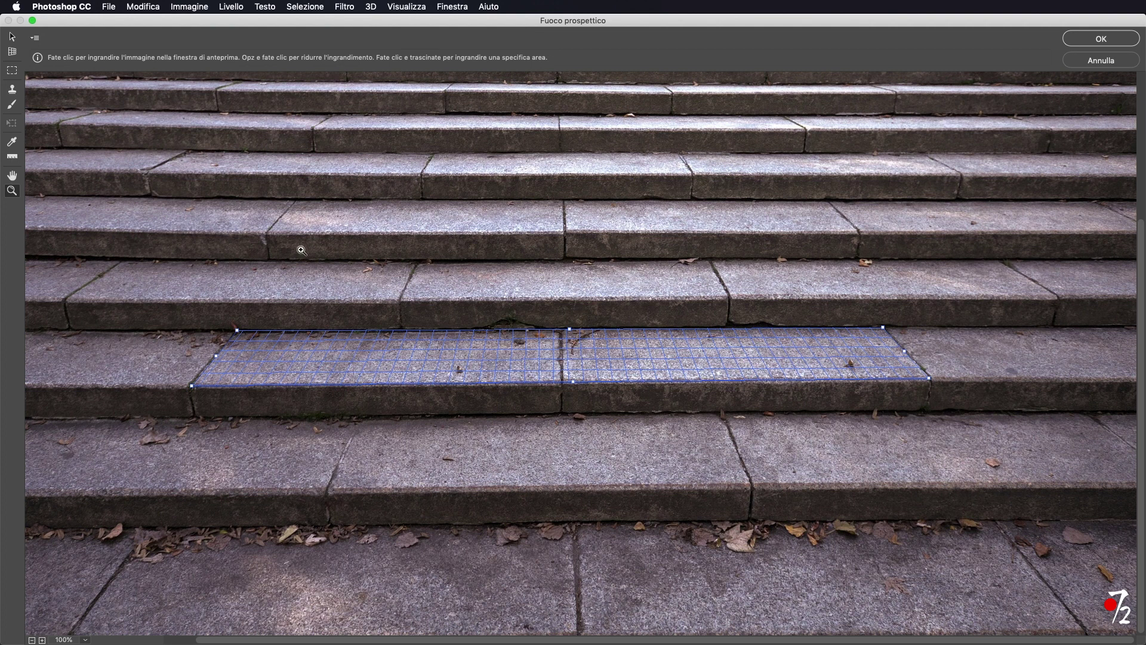
pyautogui.click(12, 36)
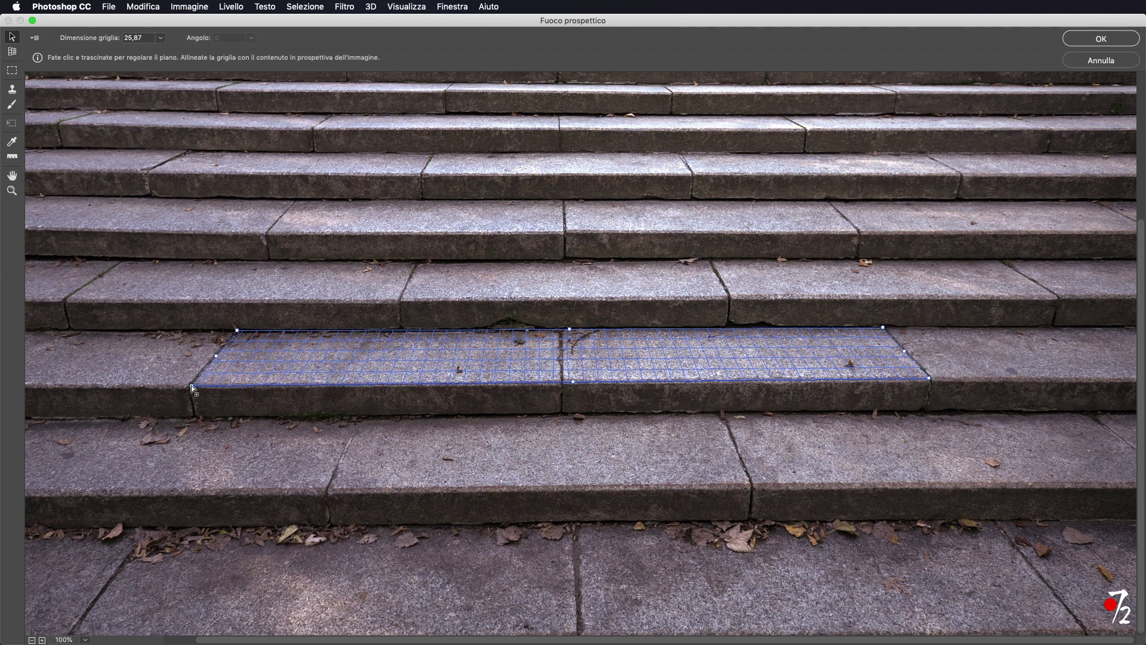
# Step: Drag the plane's bottom-left, top-left and top-right corners onto the step's front and back edges
pyautogui.moveTo(191, 385); pyautogui.dragTo(231, 378)
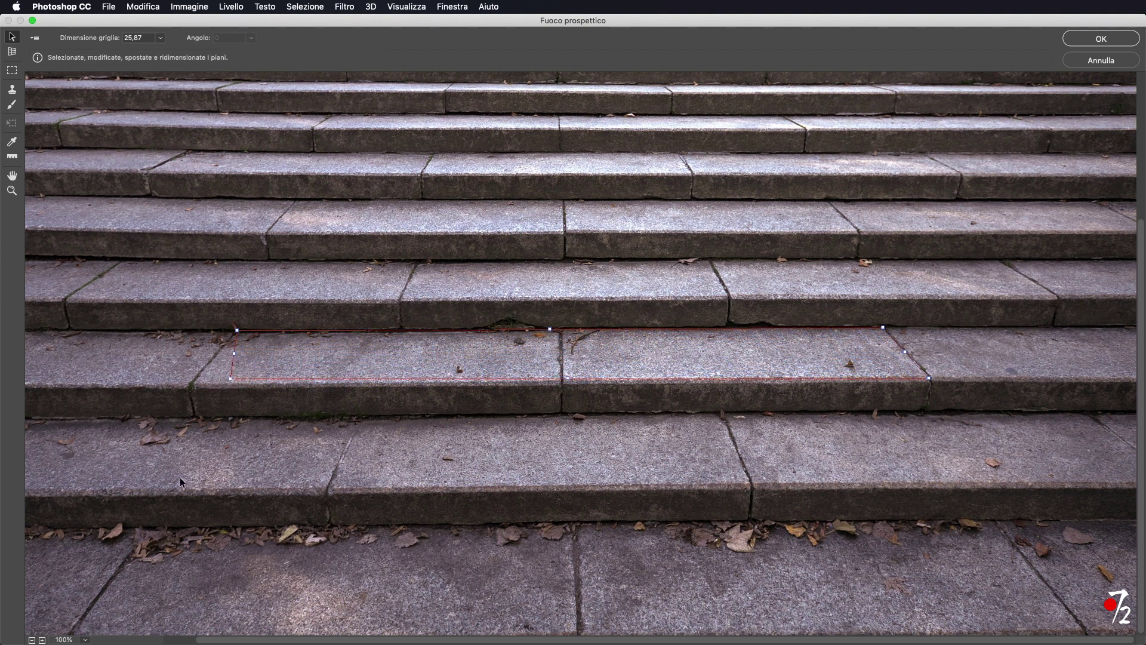
pyautogui.moveTo(230, 381); pyautogui.dragTo(211, 369)
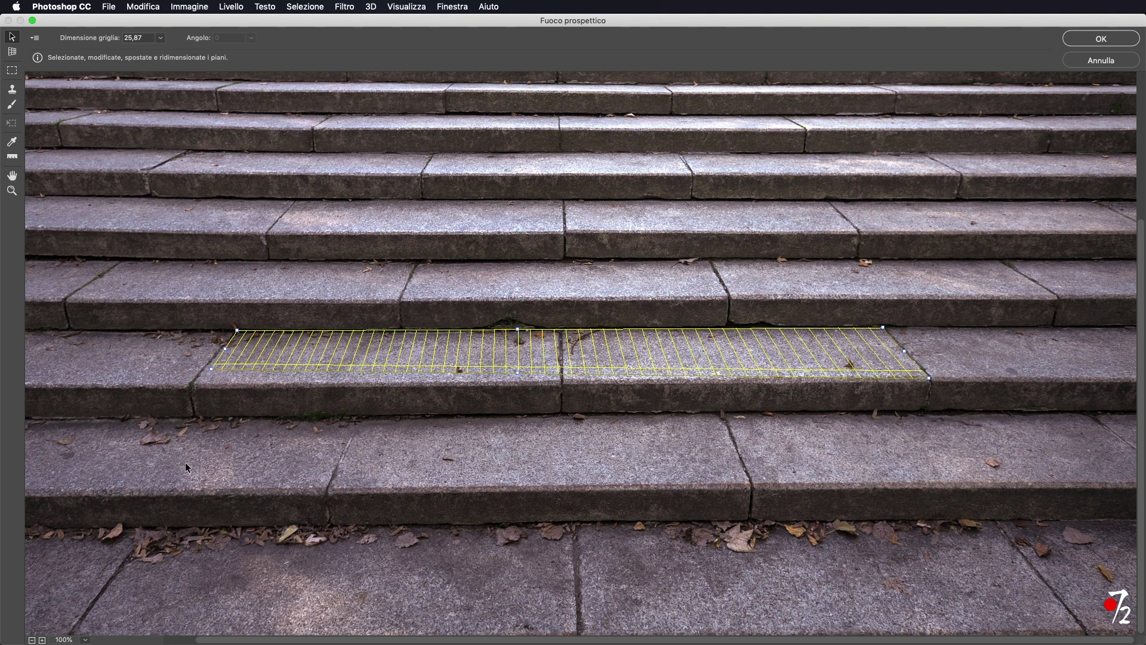
pyautogui.moveTo(212, 369); pyautogui.dragTo(191, 386)
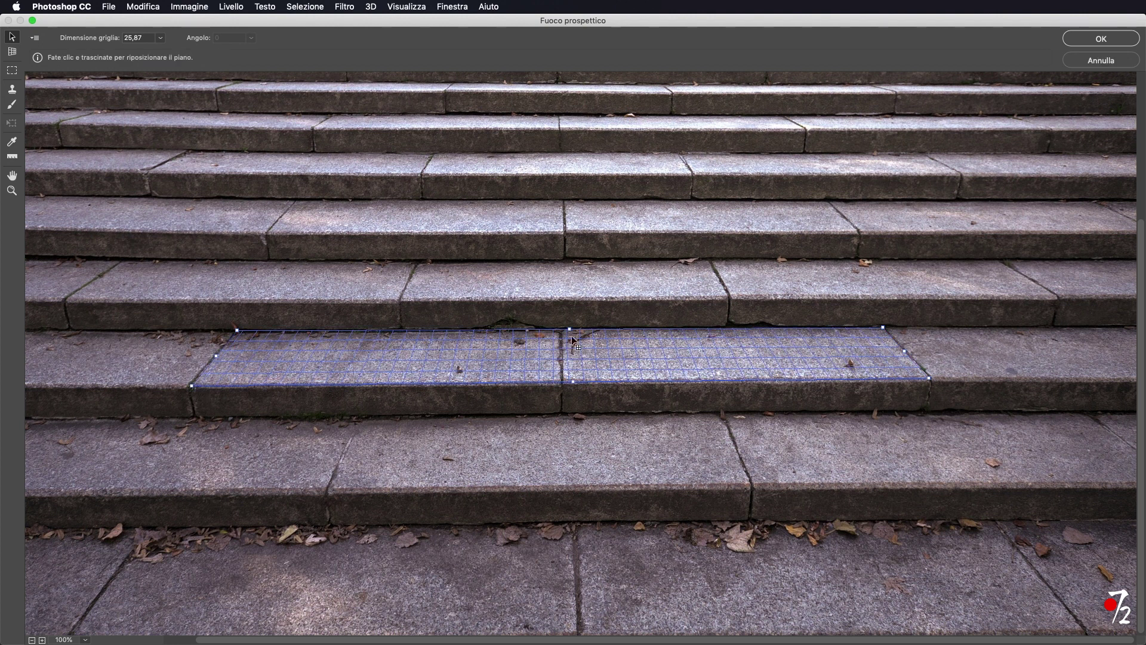
pyautogui.moveTo(232, 332); pyautogui.dragTo(233, 336)
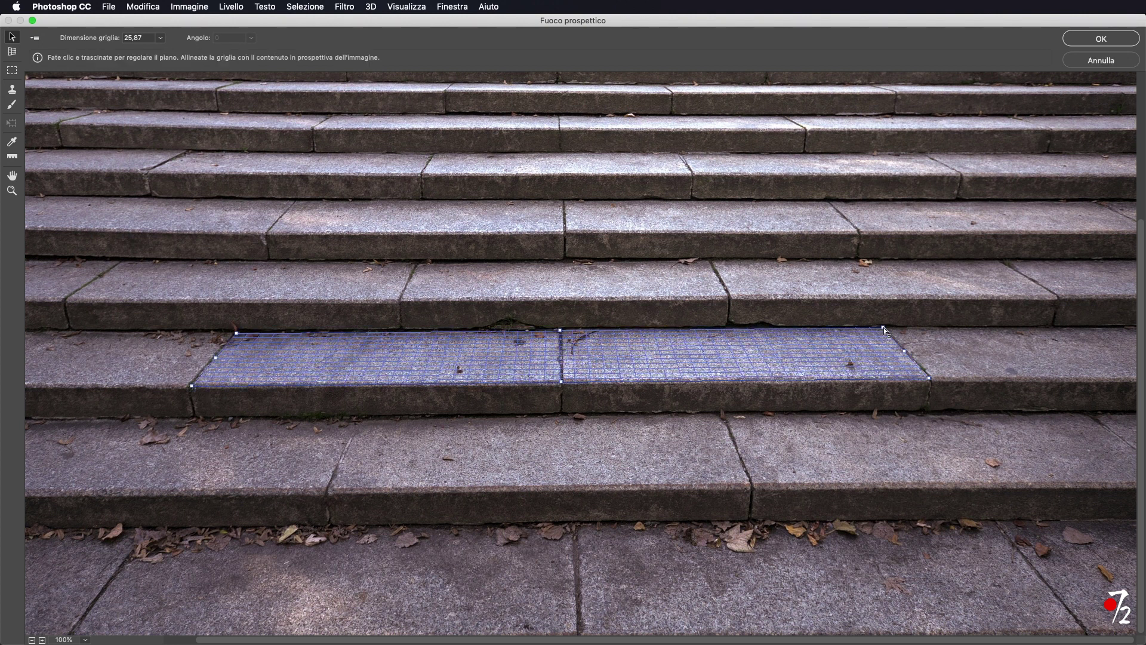
pyautogui.moveTo(884, 328); pyautogui.dragTo(883, 328)
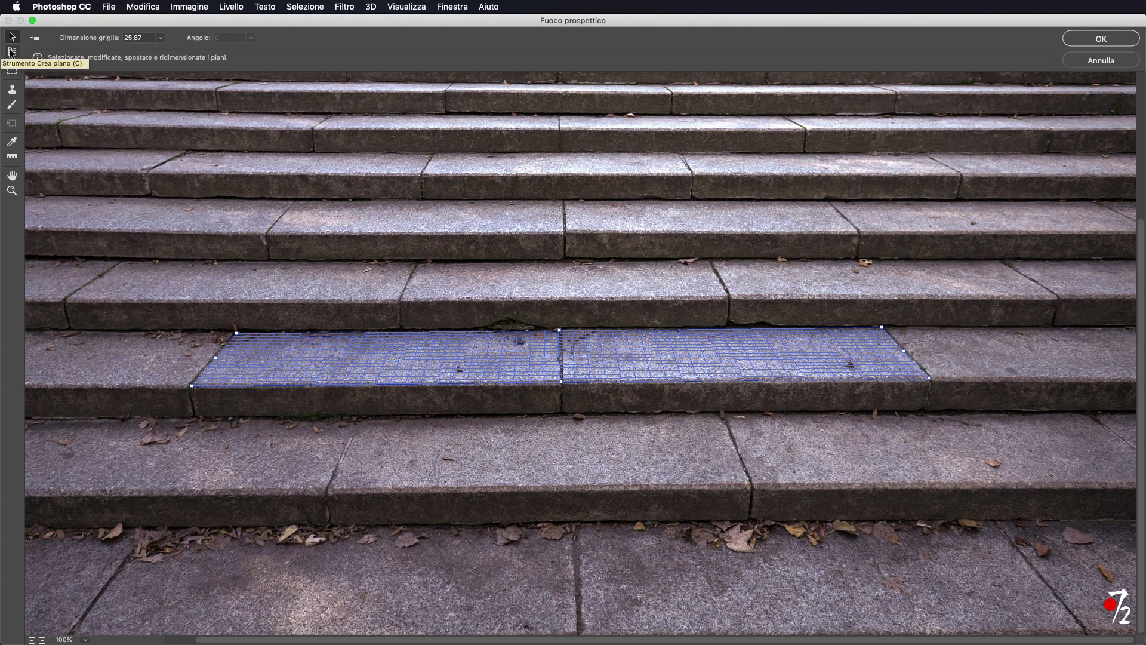
# Step: Pull perpendicular planes up from the tread's back edge onto the next two risers
pyautogui.press('c')
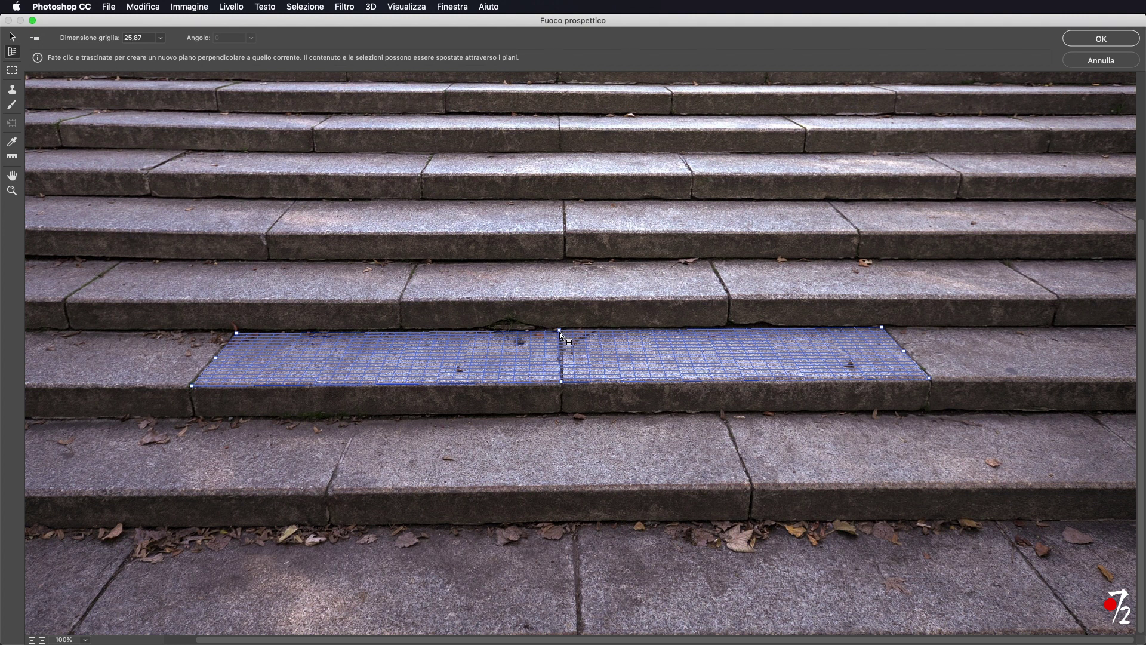
pyautogui.moveTo(560, 330); pyautogui.dragTo(559, 305)
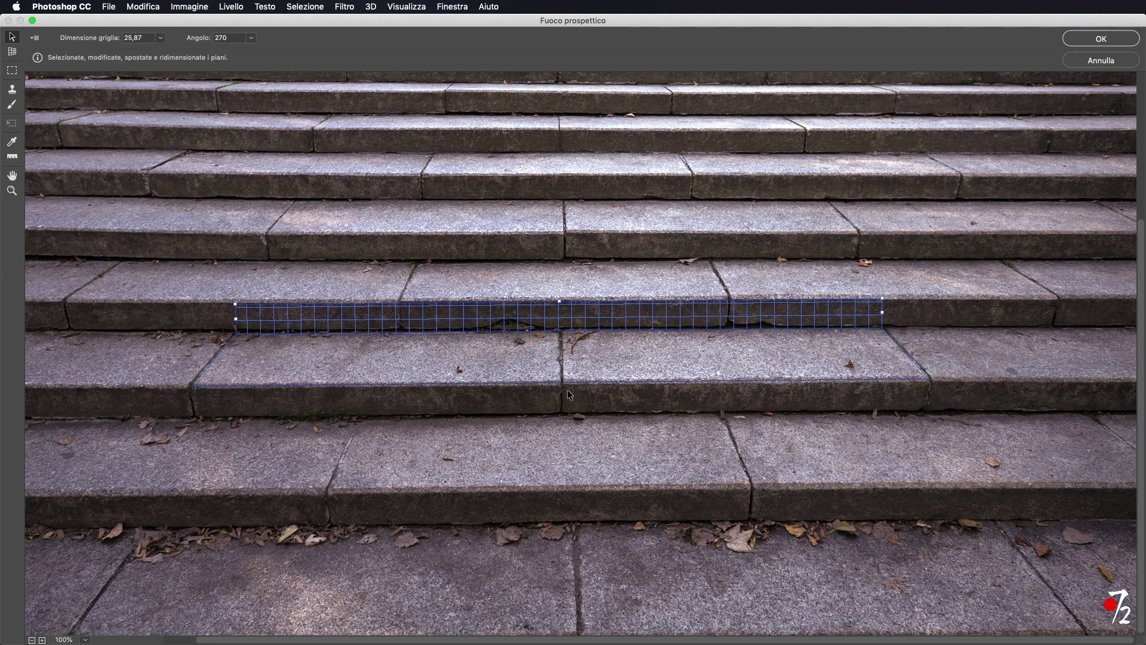
pyautogui.press('c')
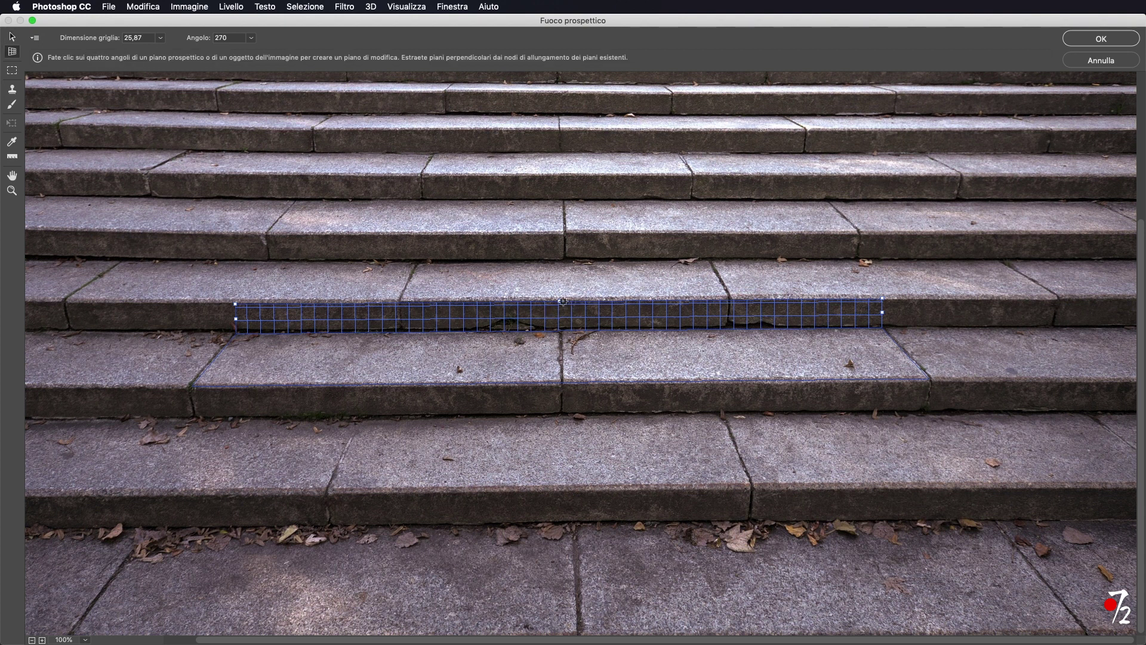
pyautogui.moveTo(560, 304); pyautogui.dragTo(561, 259)
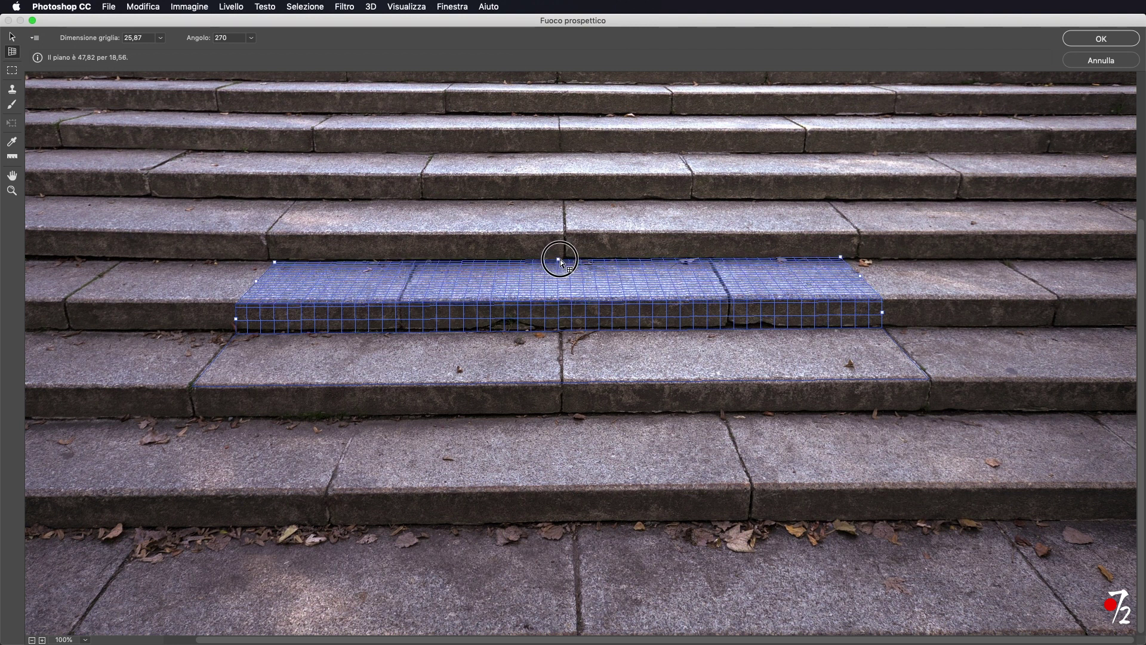
pyautogui.press('v')
# Step: Add planes over the next riser and step top, and extend one down to the bottom riser
pyautogui.press('c')
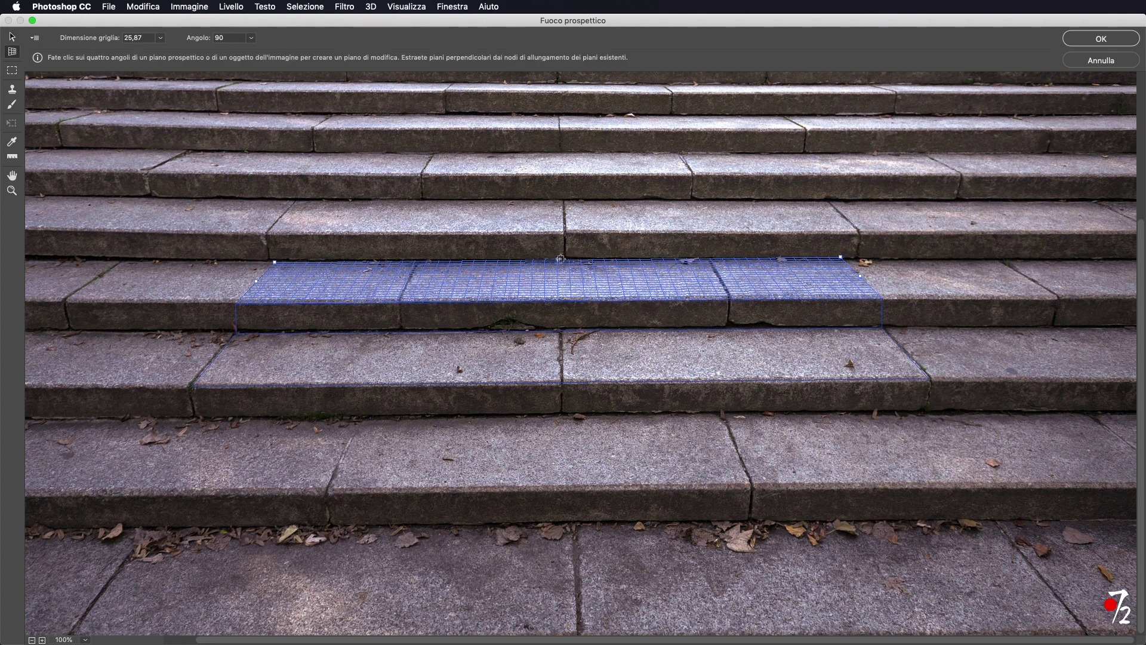
pyautogui.moveTo(558, 259); pyautogui.dragTo(558, 233)
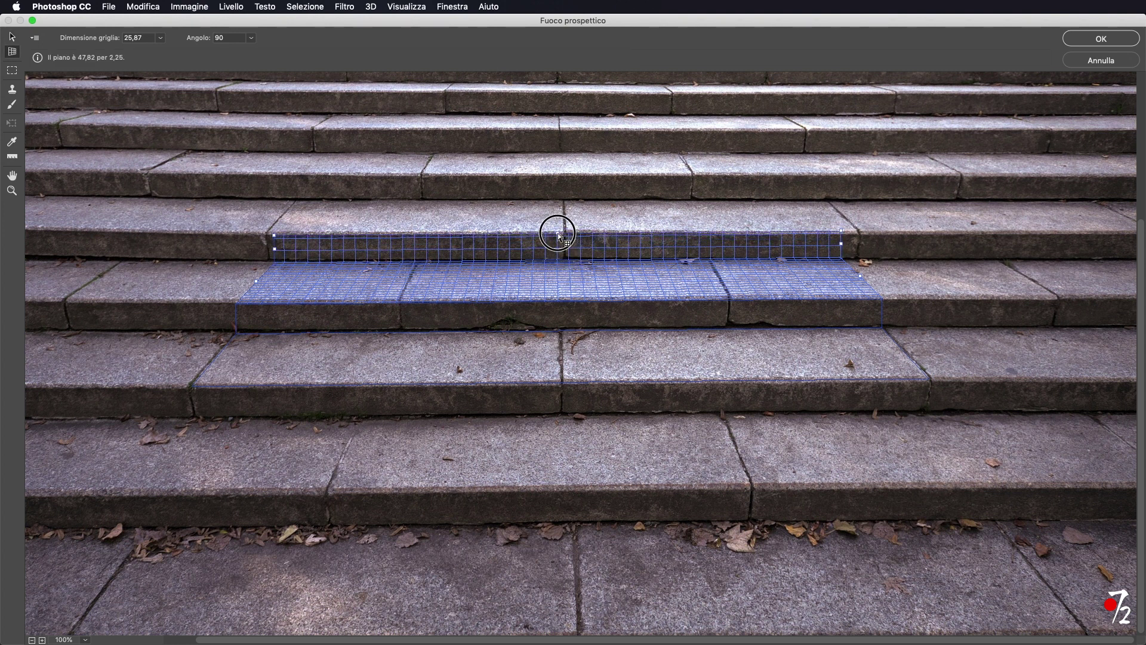
pyautogui.press('v')
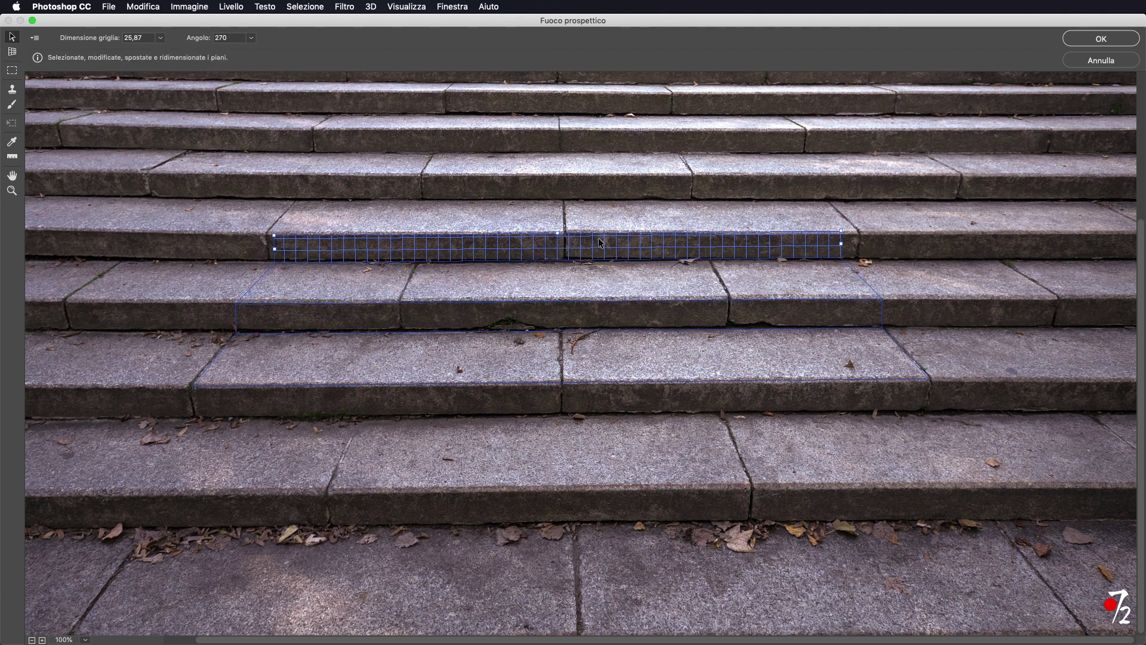
pyautogui.press('c')
pyautogui.moveTo(557, 233); pyautogui.dragTo(555, 154)
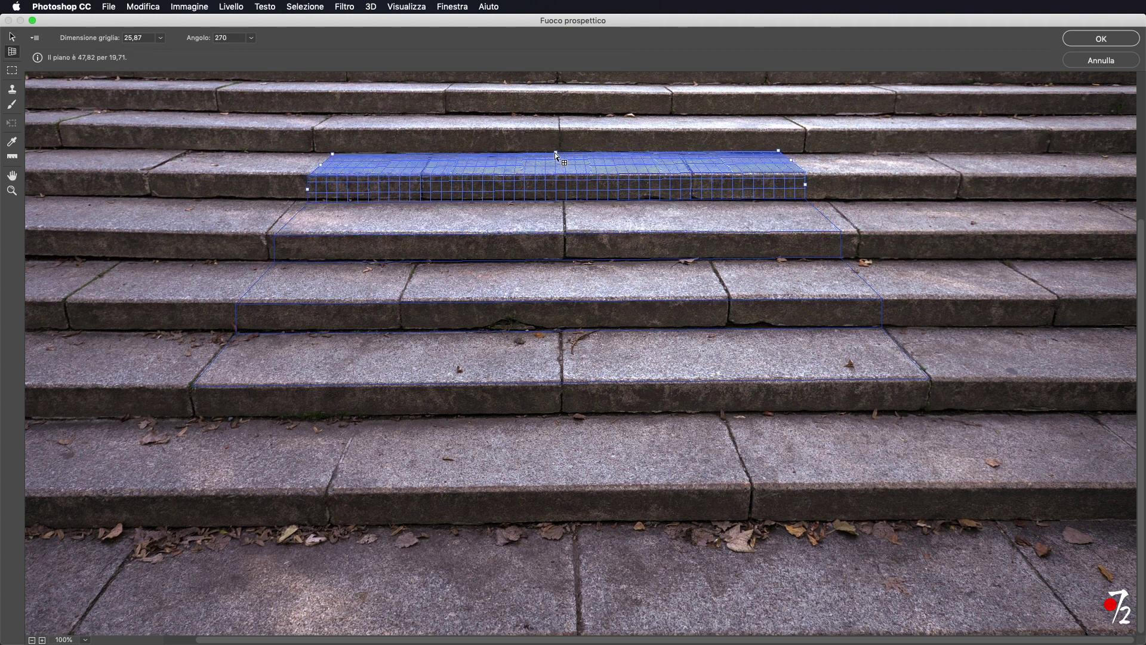
pyautogui.moveTo(561, 383); pyautogui.dragTo(563, 525)
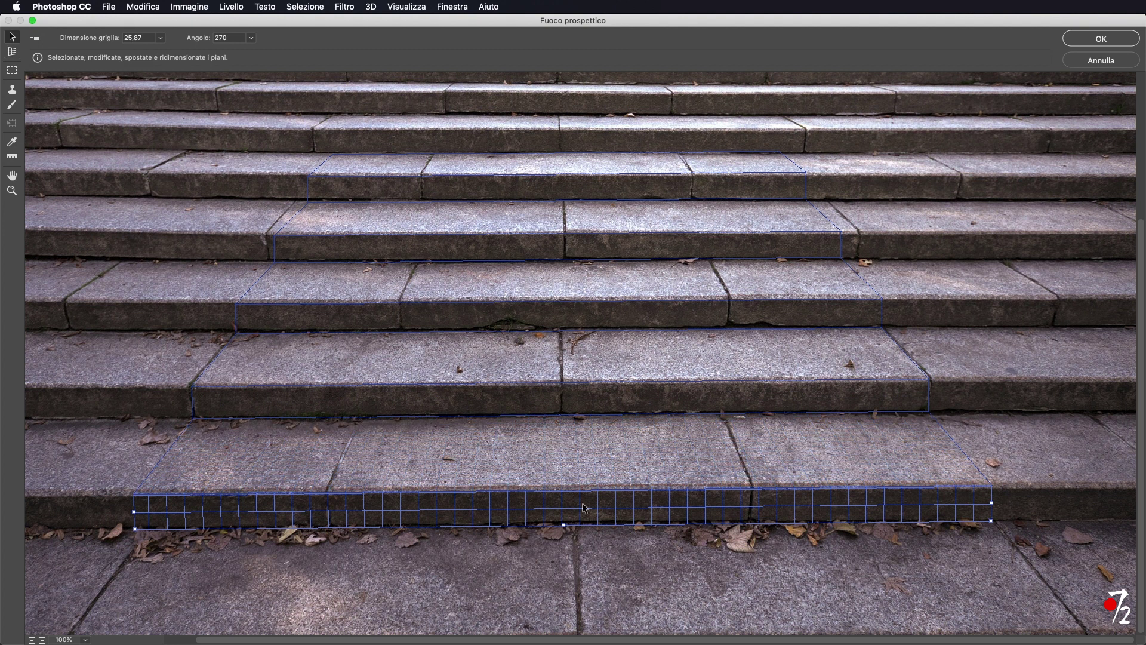
# Step: Zoom out to the whole staircase and confirm the perspective planes with OK
pyautogui.click(10, 191)
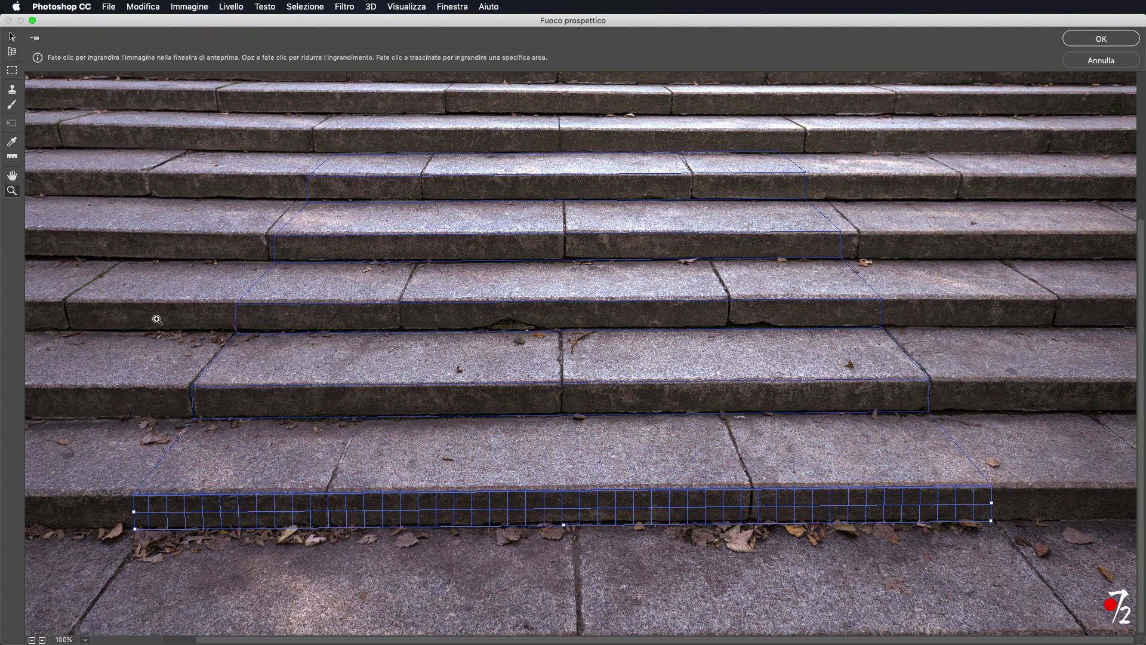
pyautogui.keyDown('alt'); pyautogui.click(210, 318); pyautogui.keyUp('alt')
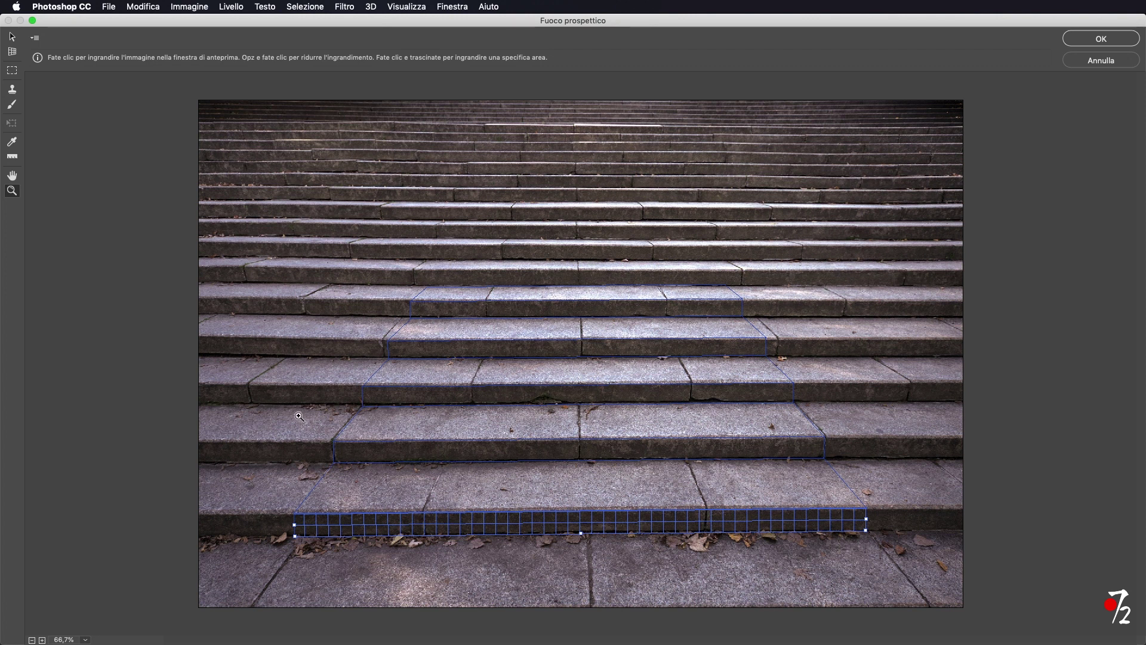
pyautogui.click(11, 37)
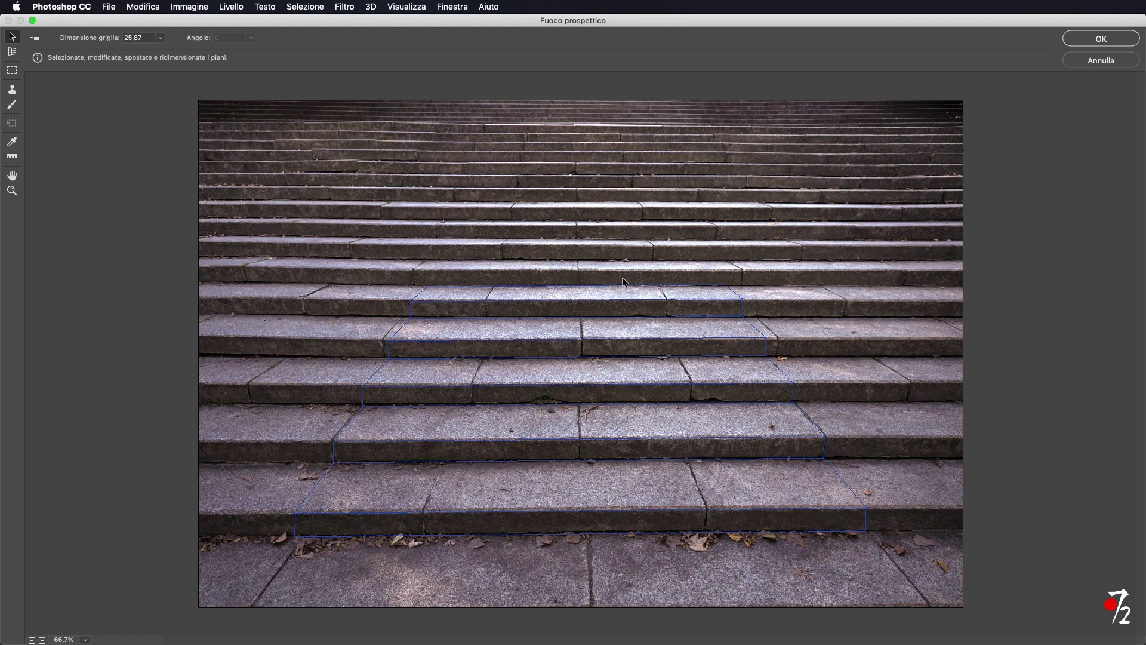
pyautogui.click(1114, 39)
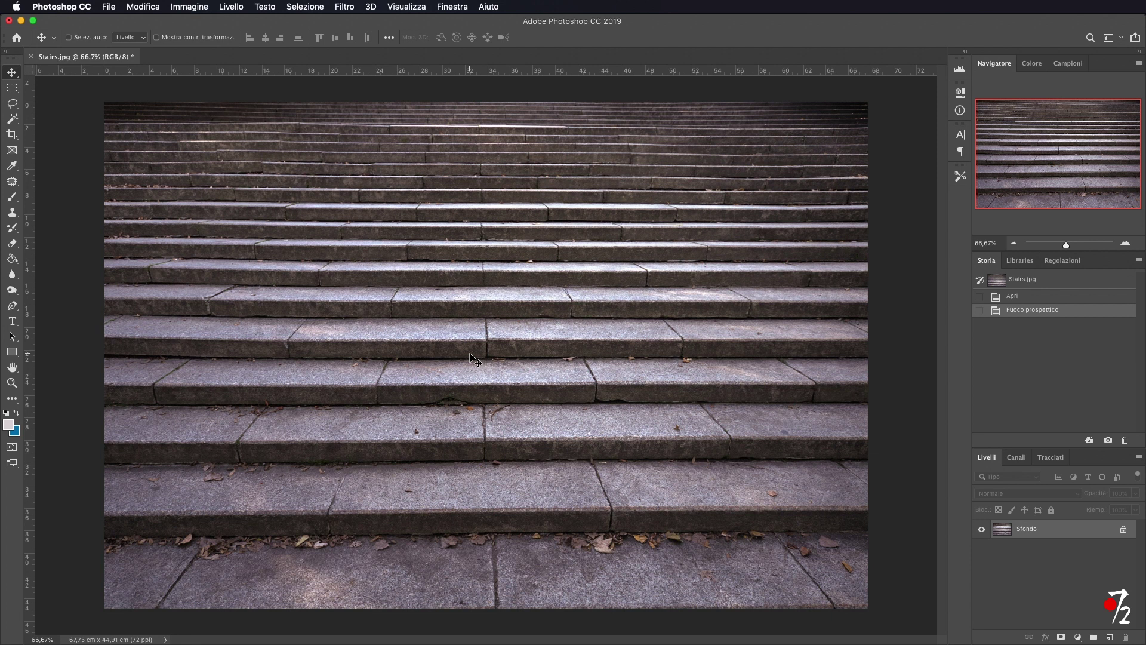
# Step: Enlarge the placed Carpet image to about 150% over the staircase's middle and commit it
pyautogui.click(339, 6)
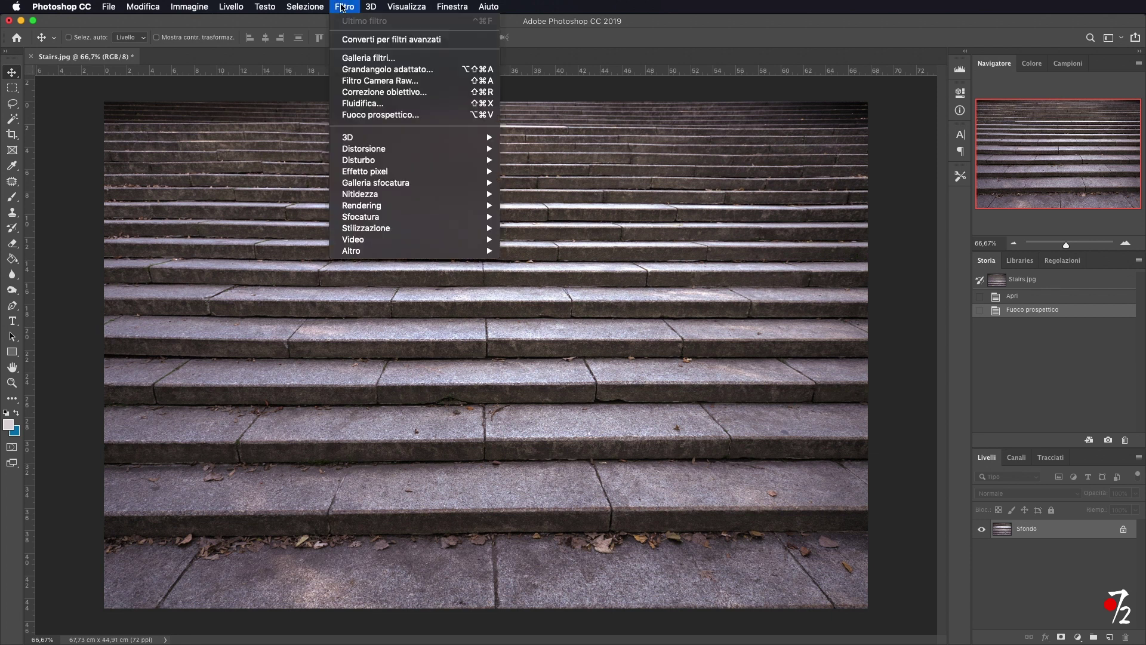
pyautogui.click(361, 113)
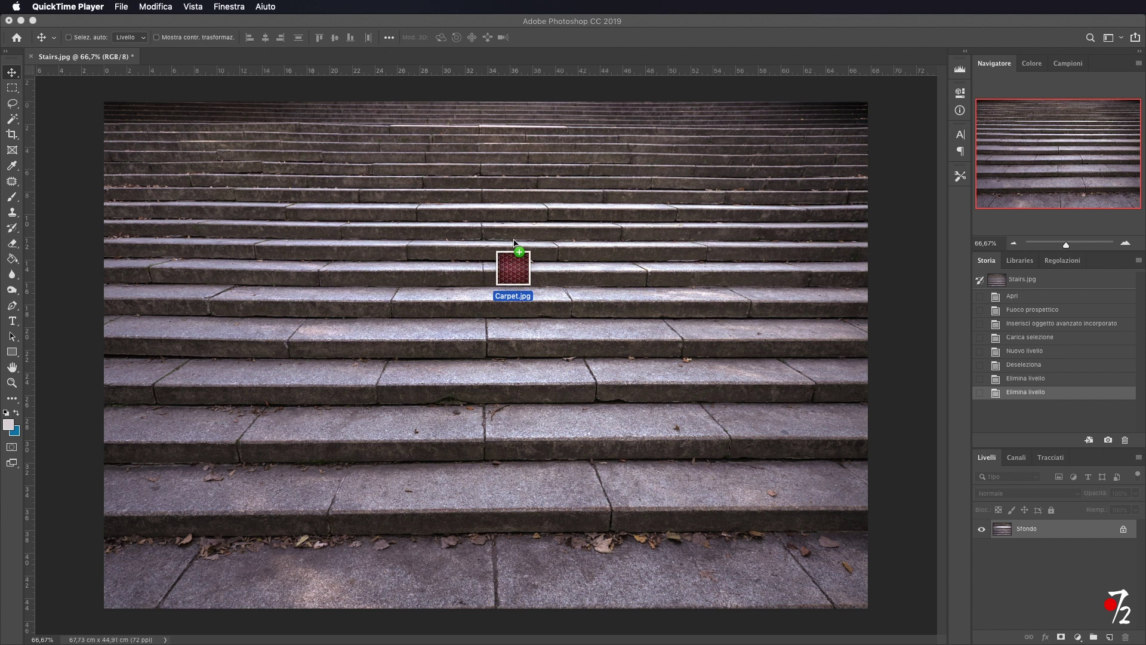
pyautogui.moveTo(510, 298); pyautogui.dragTo(513, 239)
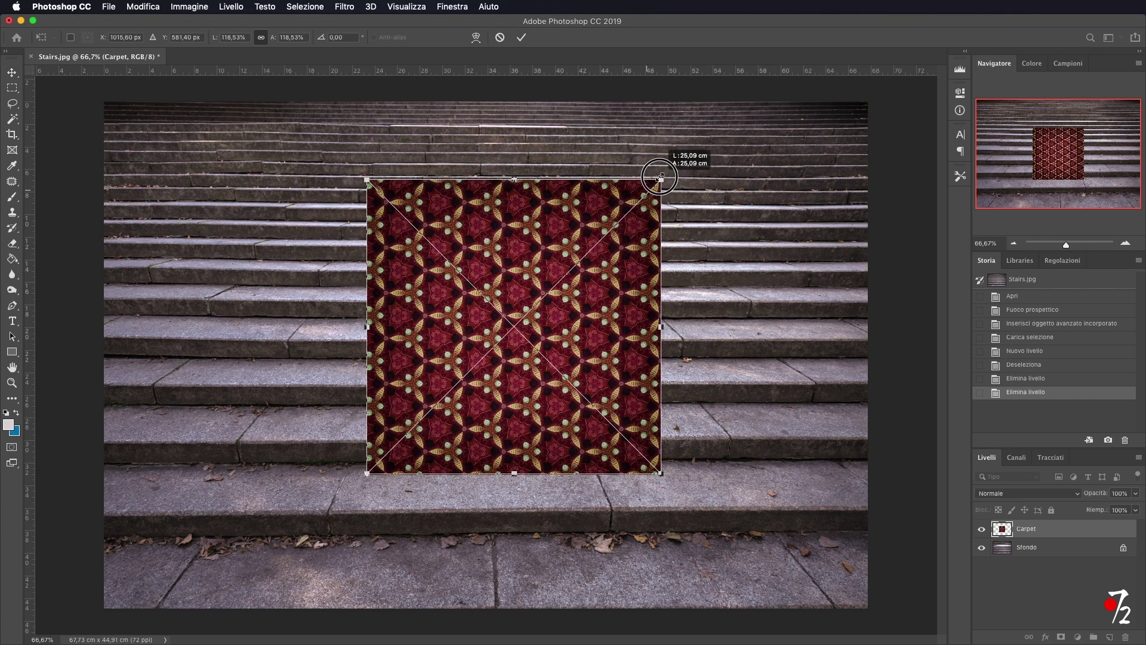
pyautogui.moveTo(605, 236); pyautogui.dragTo(669, 172)
pyautogui.moveTo(368, 474); pyautogui.dragTo(311, 529)
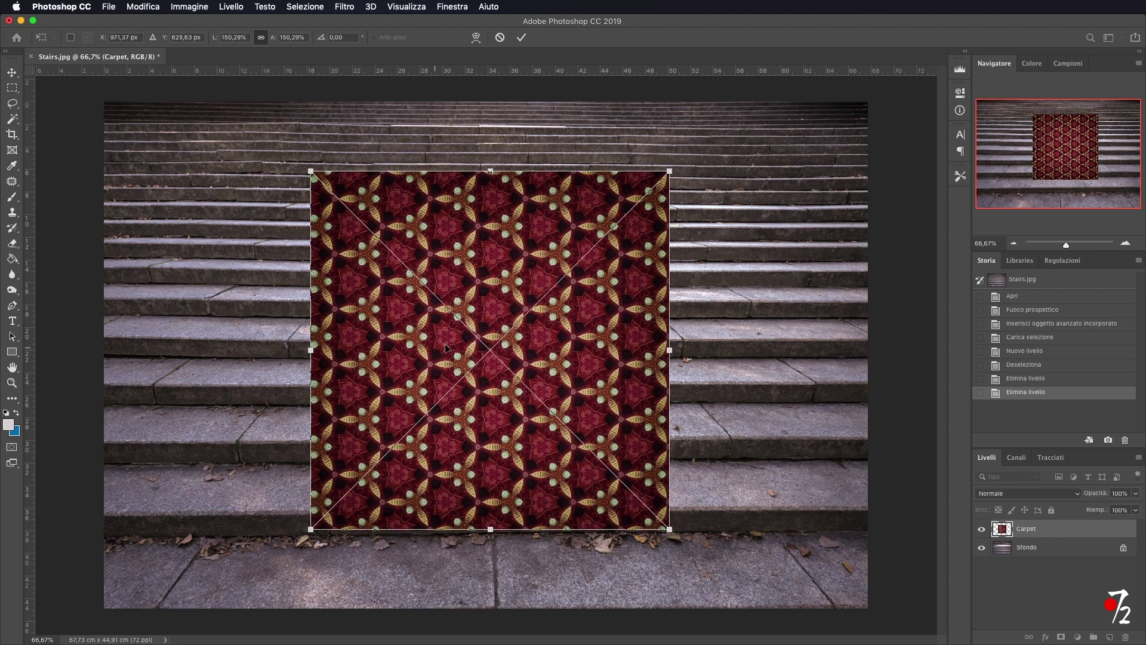
pyautogui.click(523, 38)
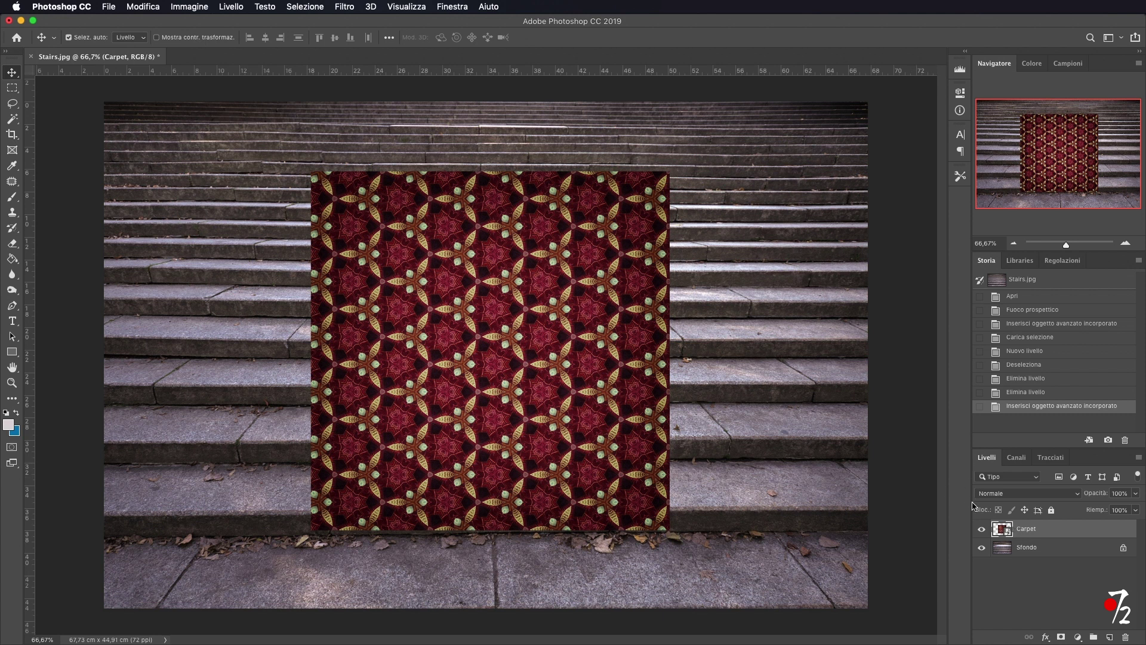
# Step: Copy the Carpet layer's pixels, hide the Carpet layer and deselect
pyautogui.keyDown('ctrl'); pyautogui.click(1003, 529); pyautogui.keyUp('ctrl')
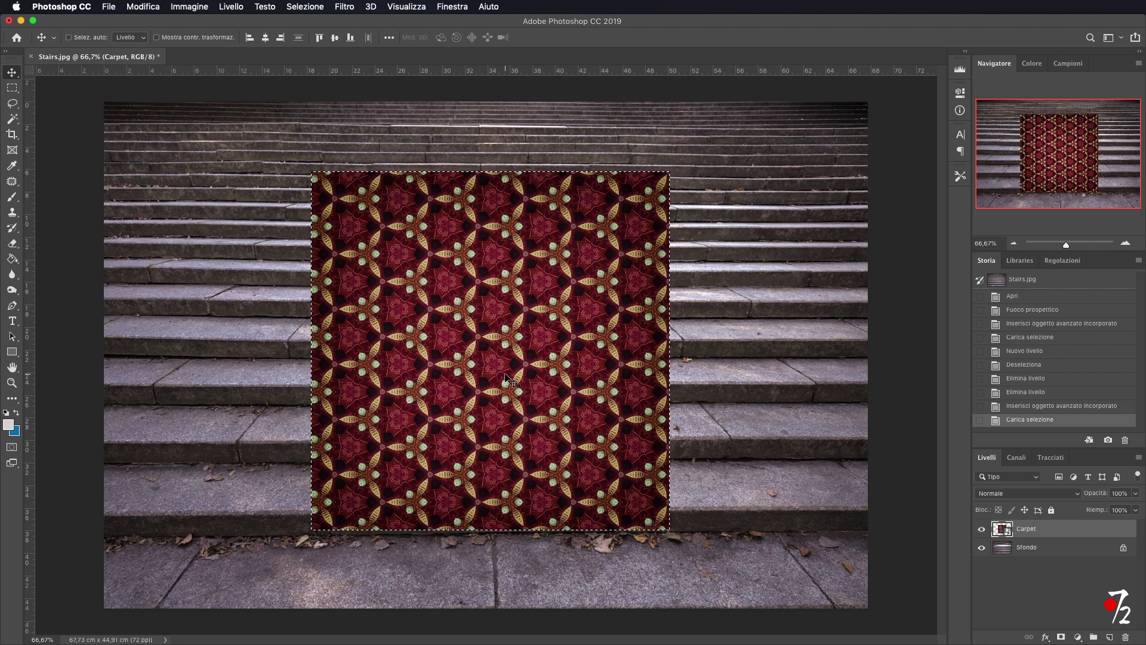
pyautogui.hotkey('ctrl', 'c')
pyautogui.click(142, 7)
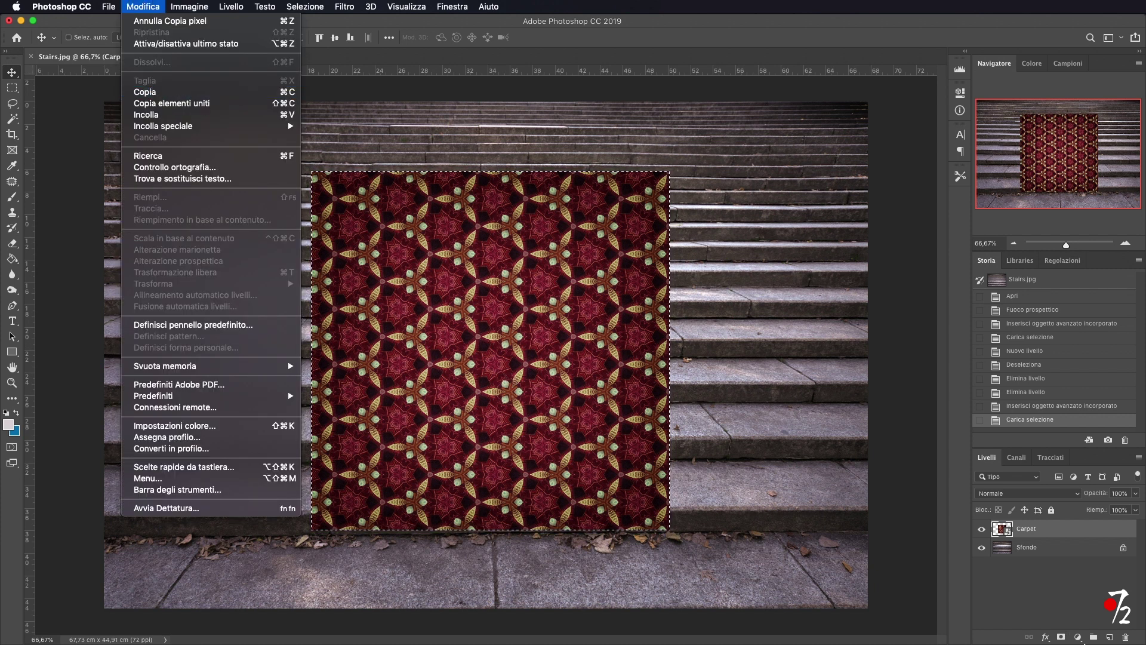
pyautogui.click(1050, 590)
pyautogui.click(981, 528)
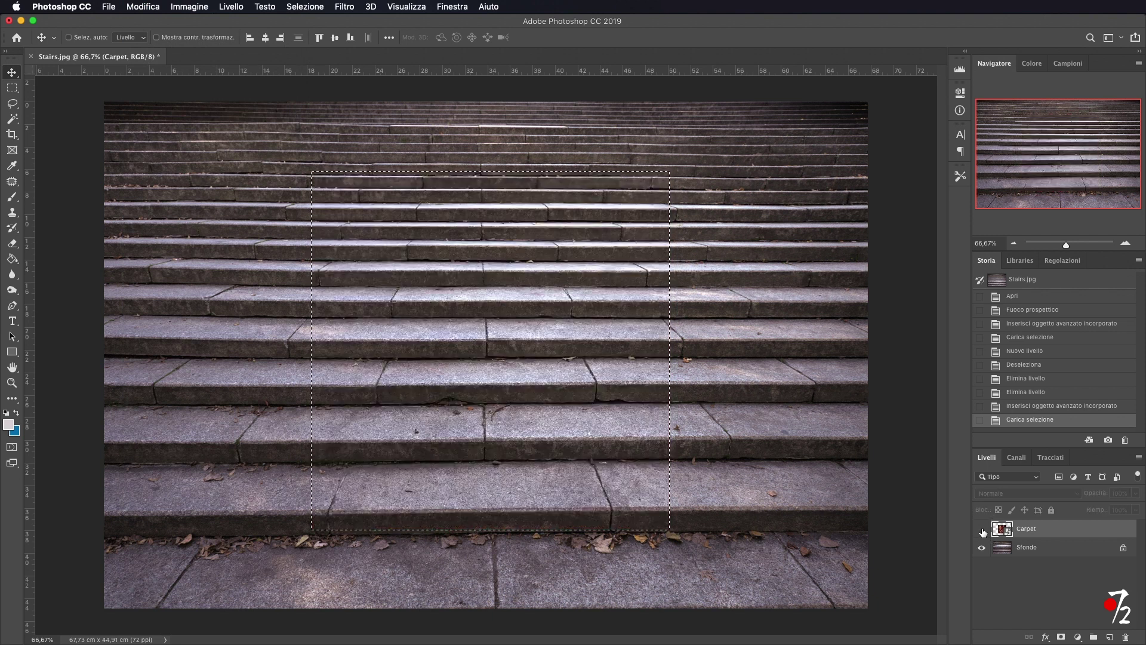
pyautogui.hotkey('ctrl', 'd')
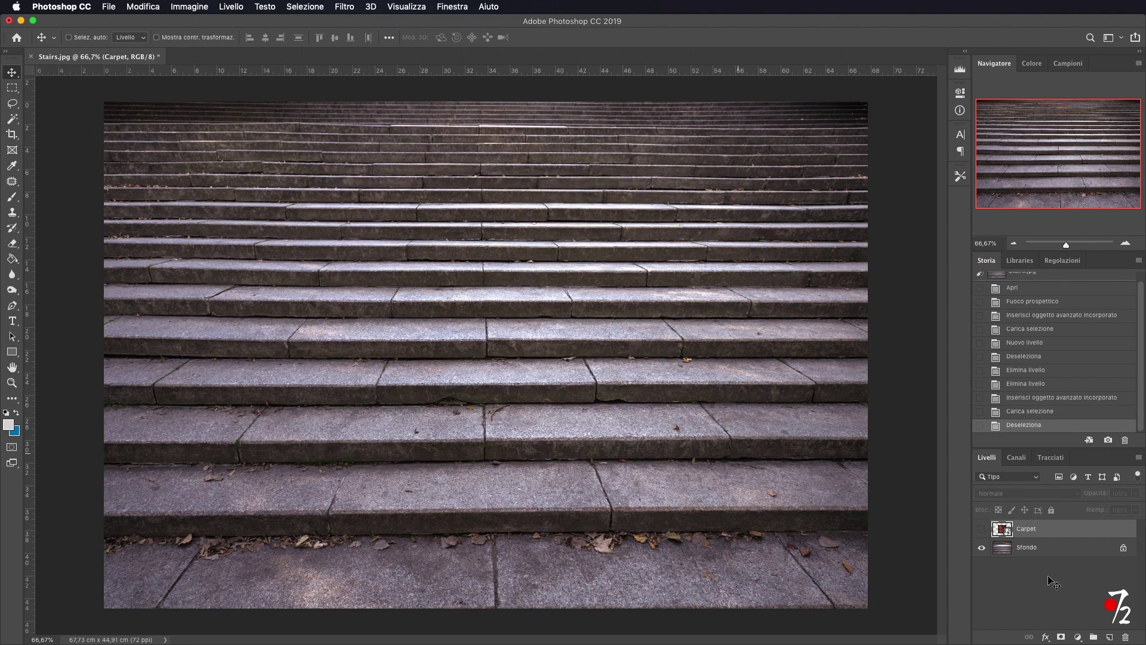
# Step: Add a new empty layer named 'Tappeto prospettico' above Carpet
pyautogui.click(1105, 635)
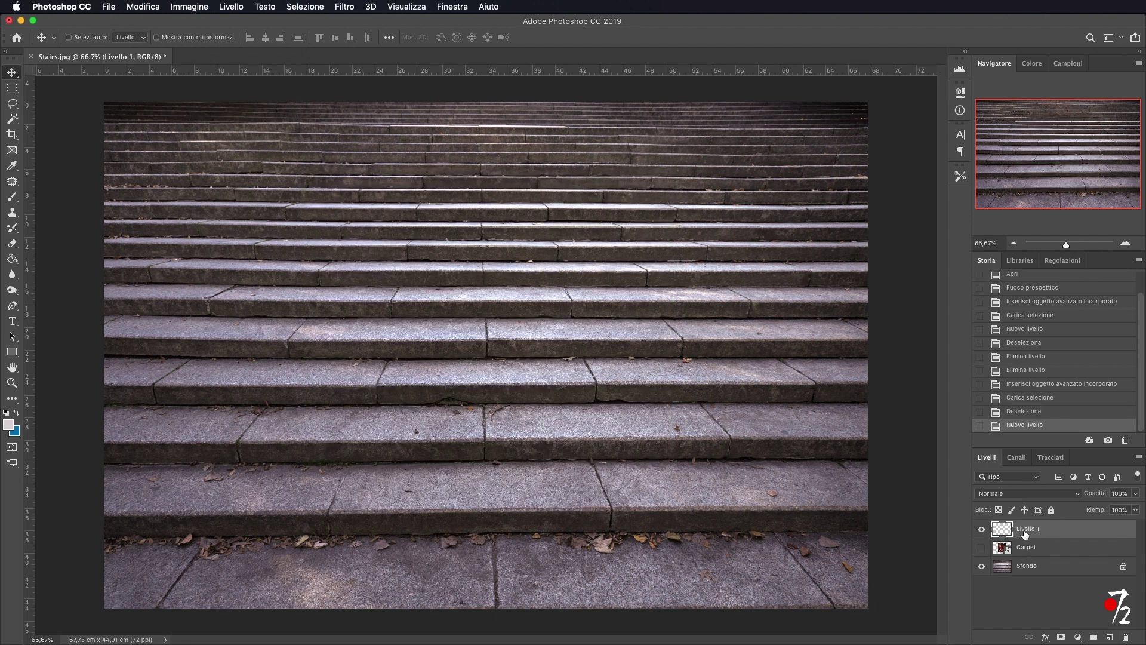
pyautogui.write('Ta')
pyautogui.press('Return')
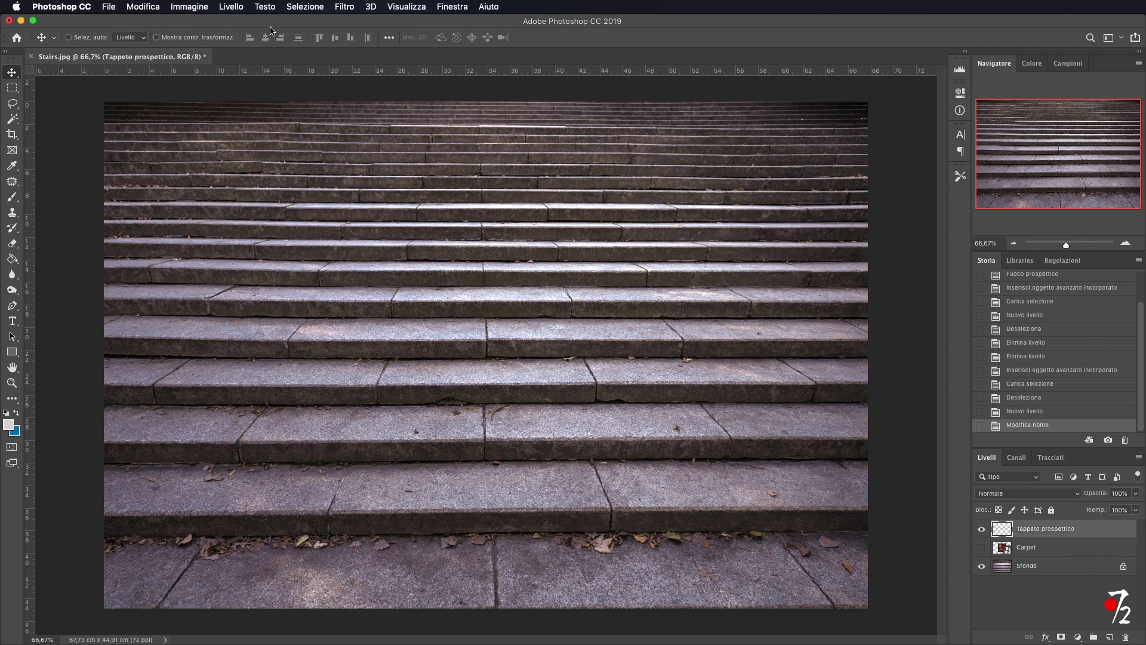
pyautogui.click(345, 7)
# Step: Paste the carpet pattern into Vanishing Point and drag it onto the staircase plane
pyautogui.click(374, 115)
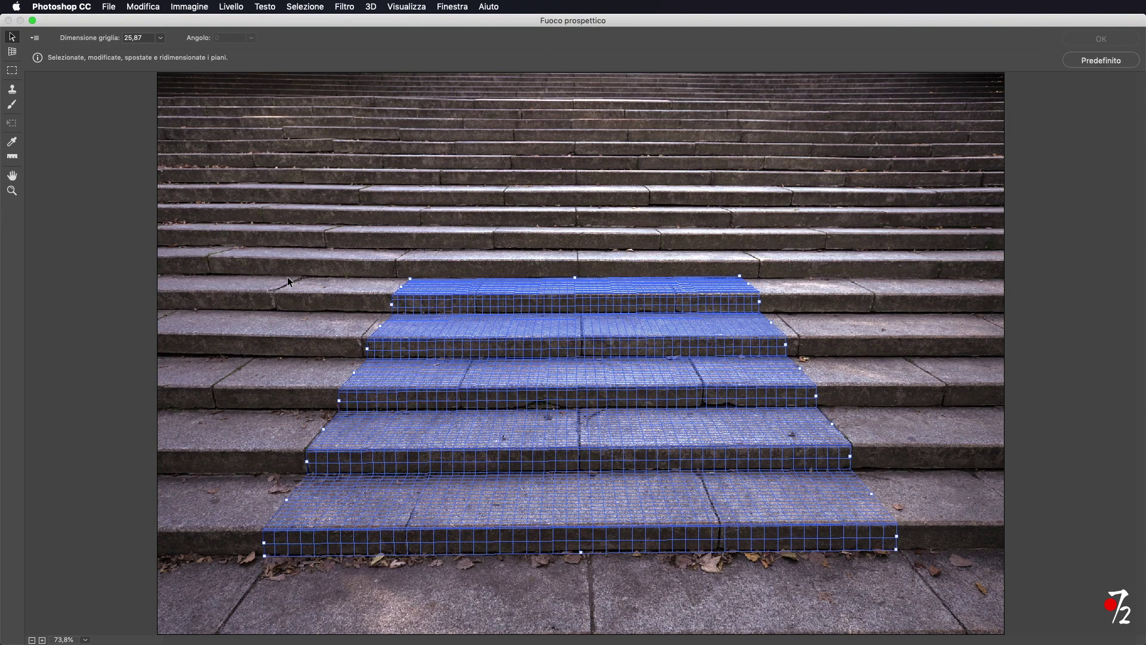
pyautogui.press('super+v')
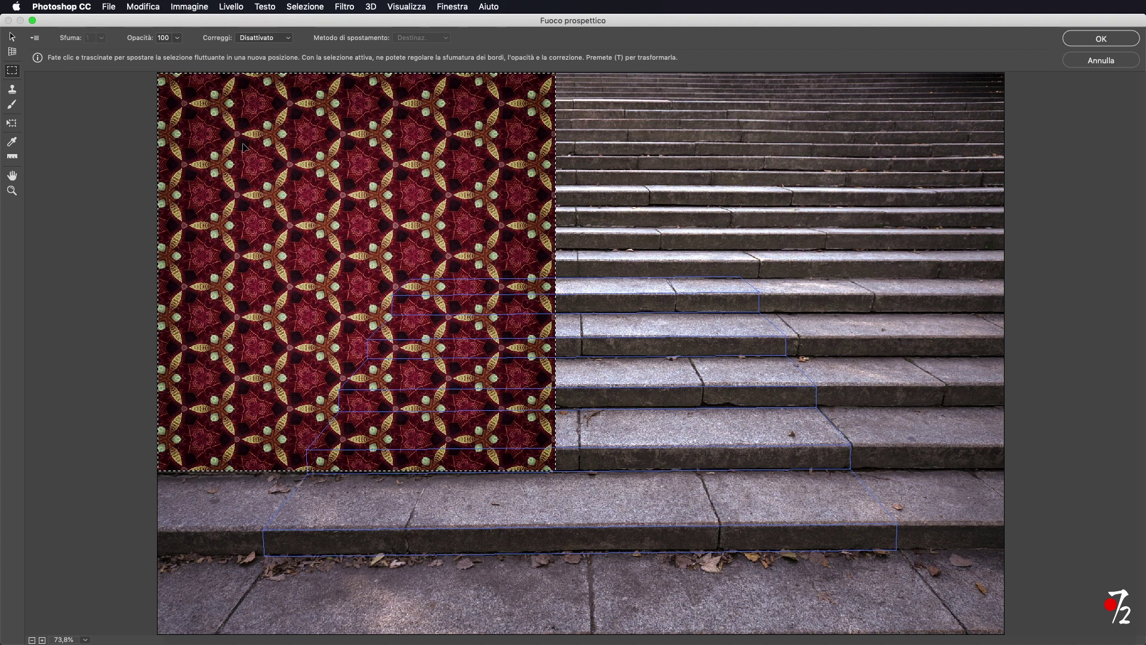
pyautogui.moveTo(251, 138)
pyautogui.mouseDown()
pyautogui.moveTo(366, 184)
pyautogui.moveTo(447, 256)
pyautogui.moveTo(473, 289)
pyautogui.moveTo(476, 316)
pyautogui.mouseUp()
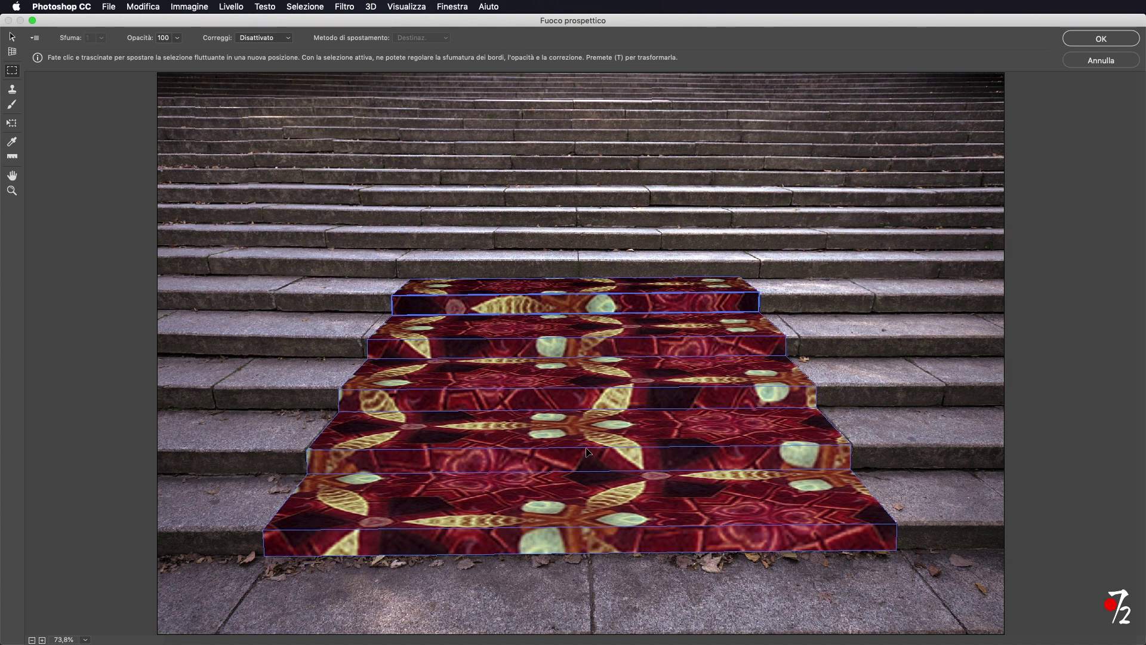
pyautogui.moveTo(529, 370)
pyautogui.mouseDown()
pyautogui.moveTo(589, 436)
pyautogui.moveTo(520, 376)
pyautogui.moveTo(424, 352)
pyautogui.moveTo(593, 445)
pyautogui.moveTo(525, 417)
pyautogui.moveTo(657, 439)
pyautogui.moveTo(475, 428)
pyautogui.mouseUp()
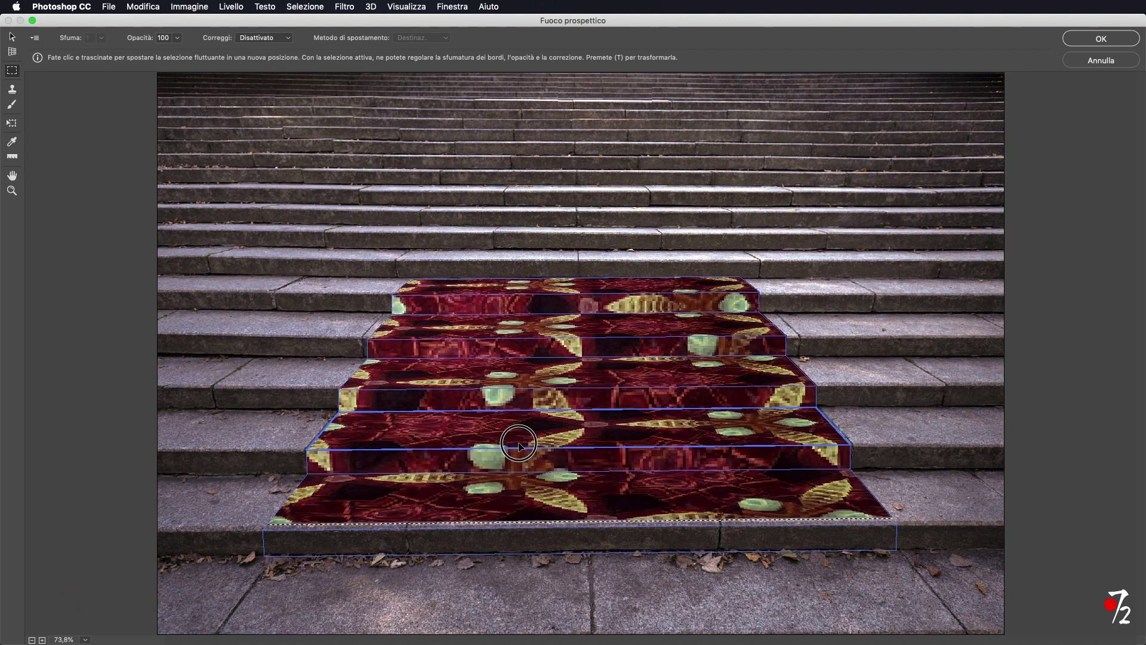
# Step: Scale and fit the carpet over the top central steps, then Alt-drag a copy one step down
pyautogui.press('t')
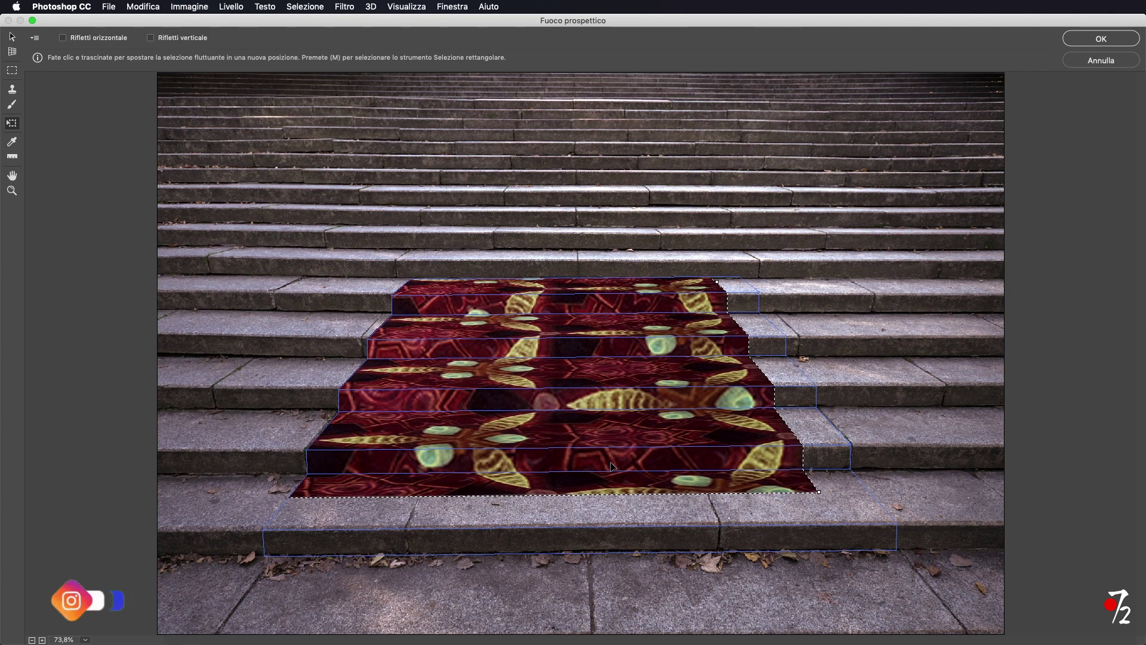
pyautogui.moveTo(819, 492)
pyautogui.mouseDown()
pyautogui.moveTo(573, 345)
pyautogui.moveTo(563, 320)
pyautogui.moveTo(653, 363)
pyautogui.moveTo(701, 417)
pyautogui.mouseUp()
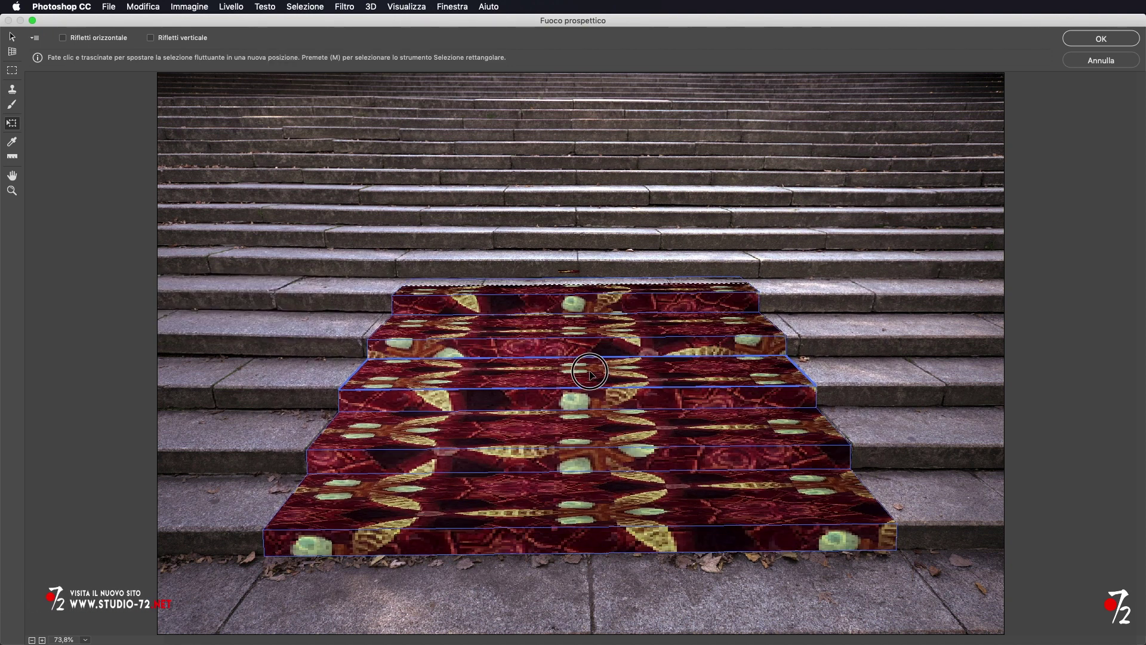
pyautogui.moveTo(589, 372)
pyautogui.mouseDown()
pyautogui.moveTo(666, 427)
pyautogui.moveTo(543, 377)
pyautogui.moveTo(755, 420)
pyautogui.mouseUp()
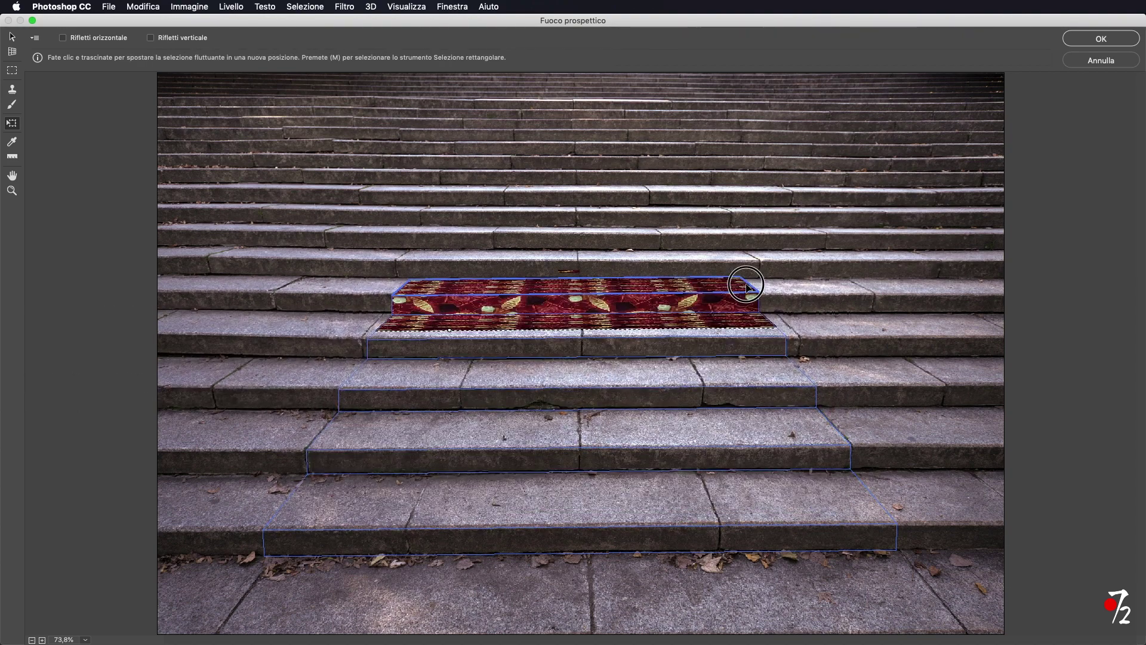
pyautogui.moveTo(756, 420)
pyautogui.mouseDown()
pyautogui.moveTo(750, 374)
pyautogui.moveTo(632, 279)
pyautogui.mouseUp()
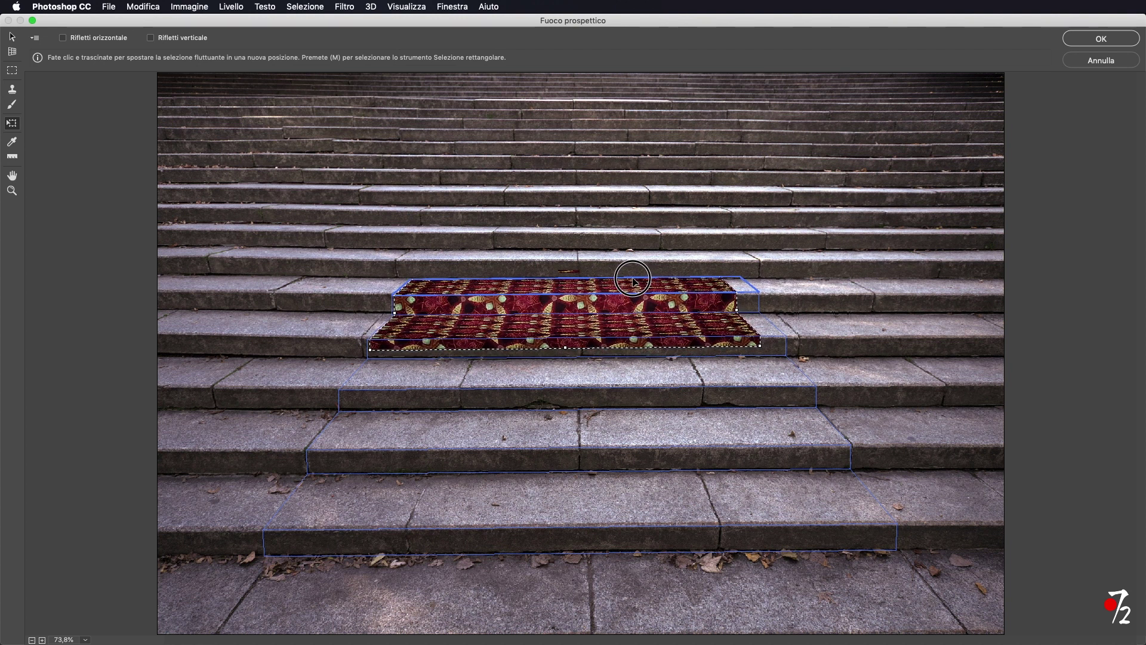
pyautogui.moveTo(632, 279); pyautogui.dragTo(651, 284)
pyautogui.moveTo(757, 335); pyautogui.dragTo(784, 334)
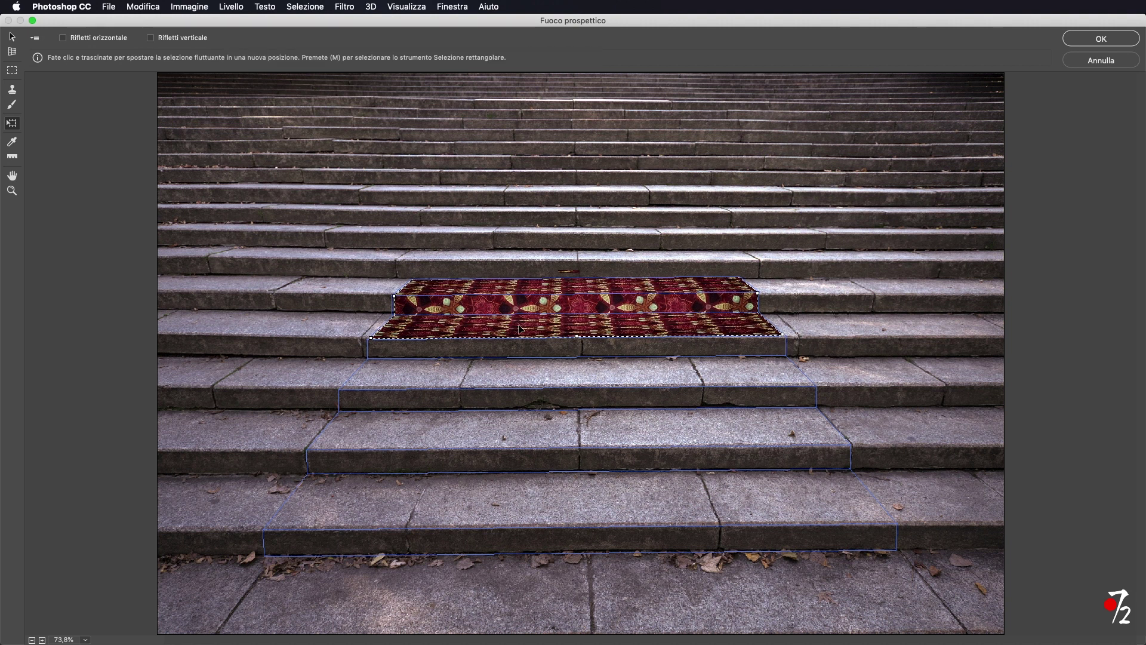
pyautogui.press('alt')
pyautogui.moveTo(523, 325); pyautogui.dragTo(507, 424)
# Step: Zoom in on the carpeted steps and check the riser and tread planes
pyautogui.click(12, 190)
pyautogui.click(484, 344)
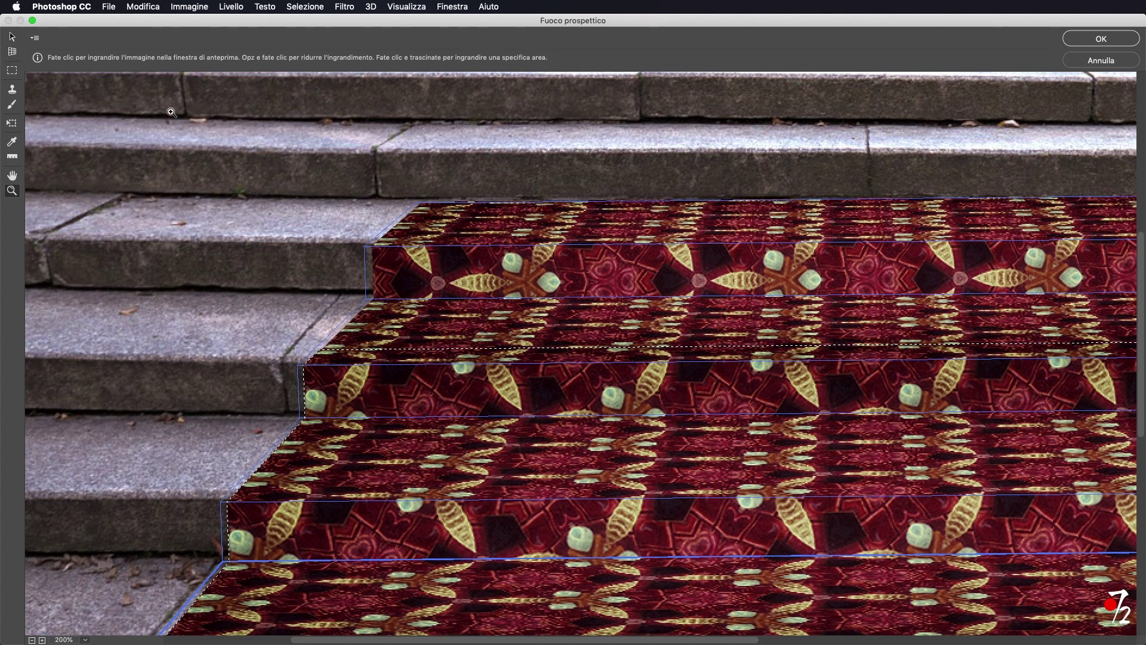
pyautogui.click(12, 39)
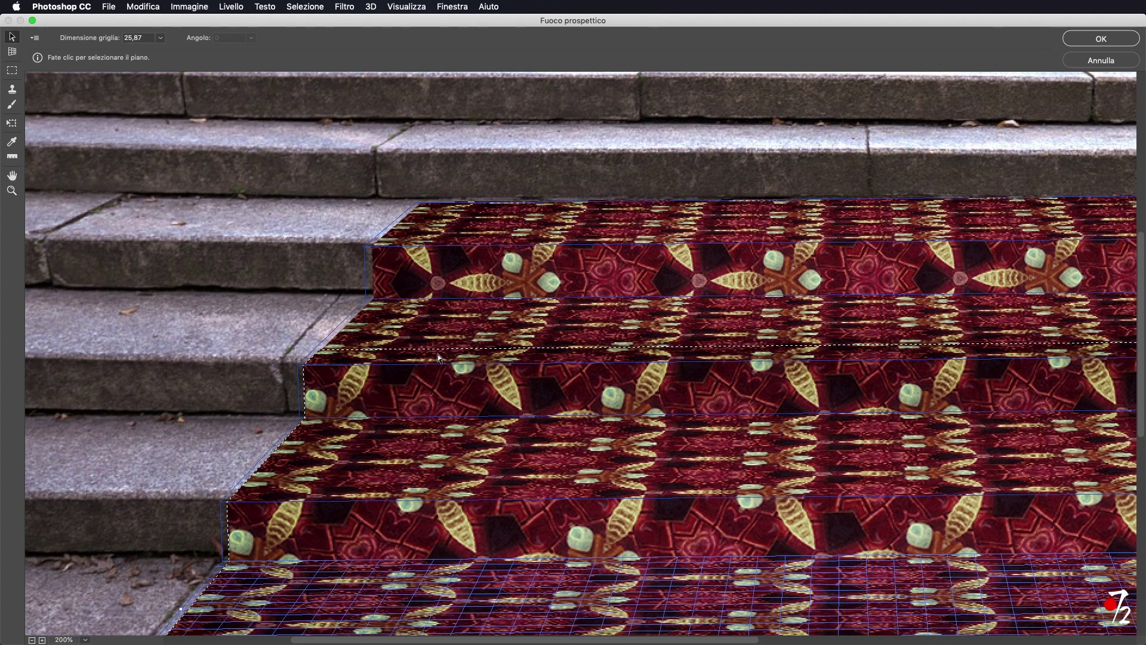
pyautogui.click(467, 393)
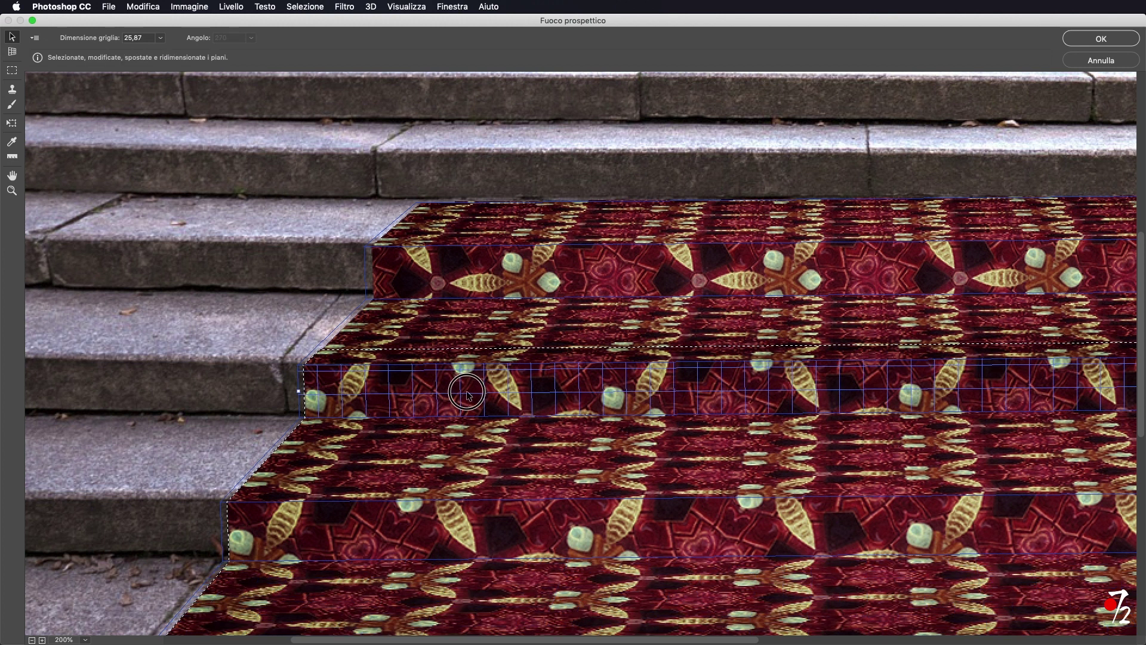
pyautogui.click(434, 454)
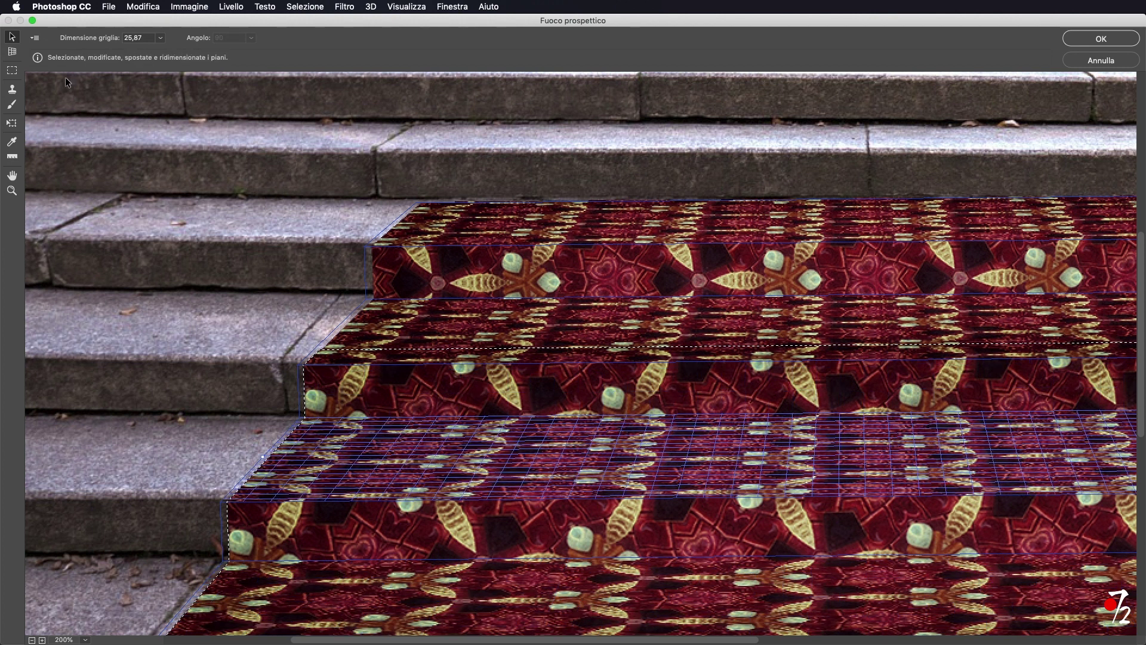
pyautogui.click(12, 70)
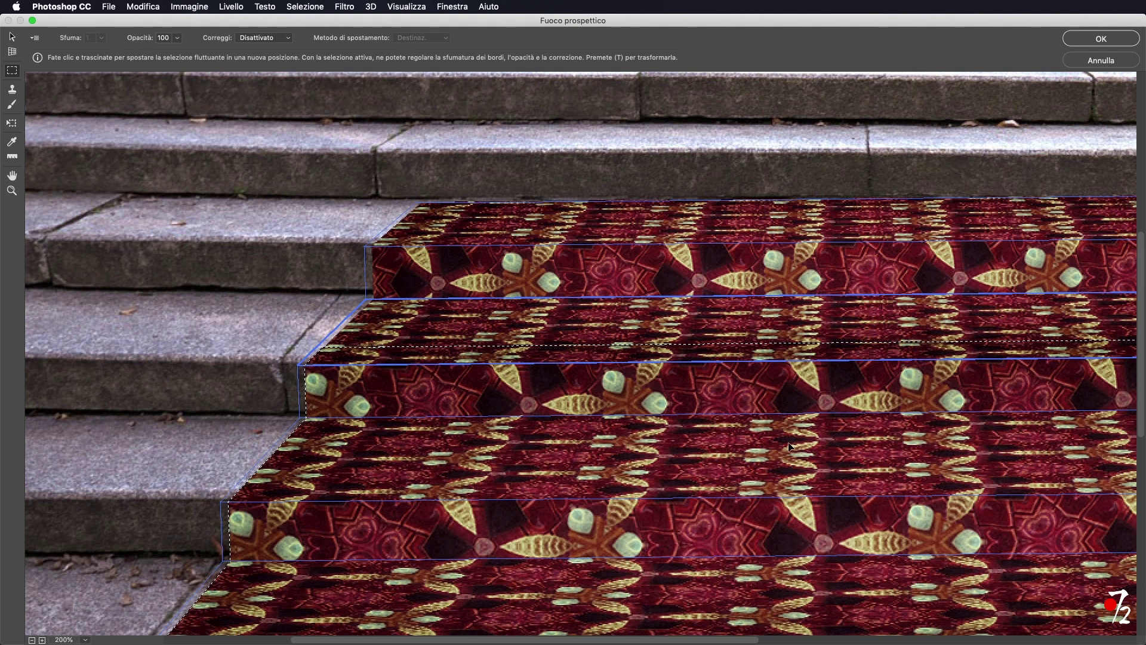
# Step: Move the final carpet copy onto the bottom step and apply the filter with OK
pyautogui.scroll(-1, 693, 346)
pyautogui.scroll(-8, 690, 341)
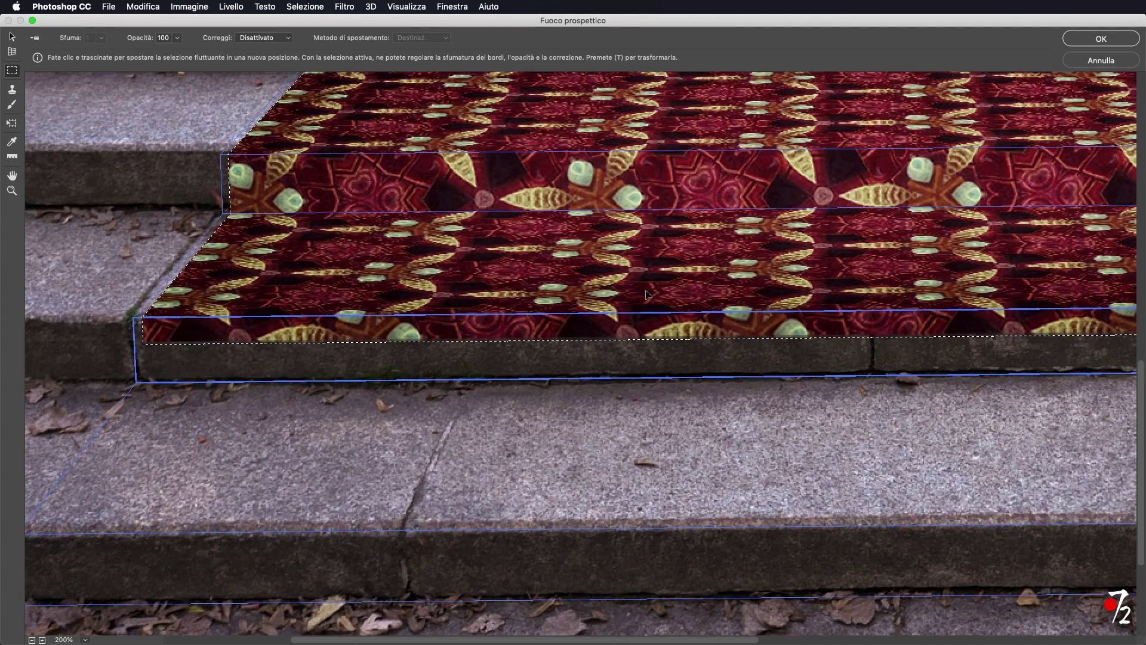
pyautogui.moveTo(647, 293); pyautogui.dragTo(609, 484)
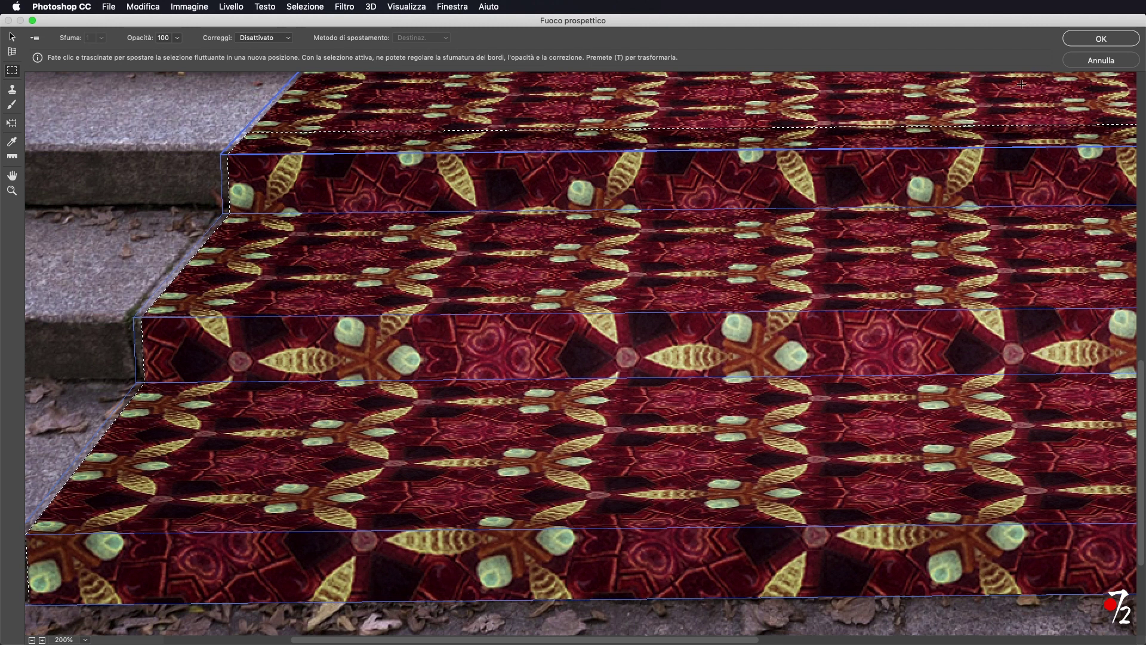
pyautogui.click(1103, 38)
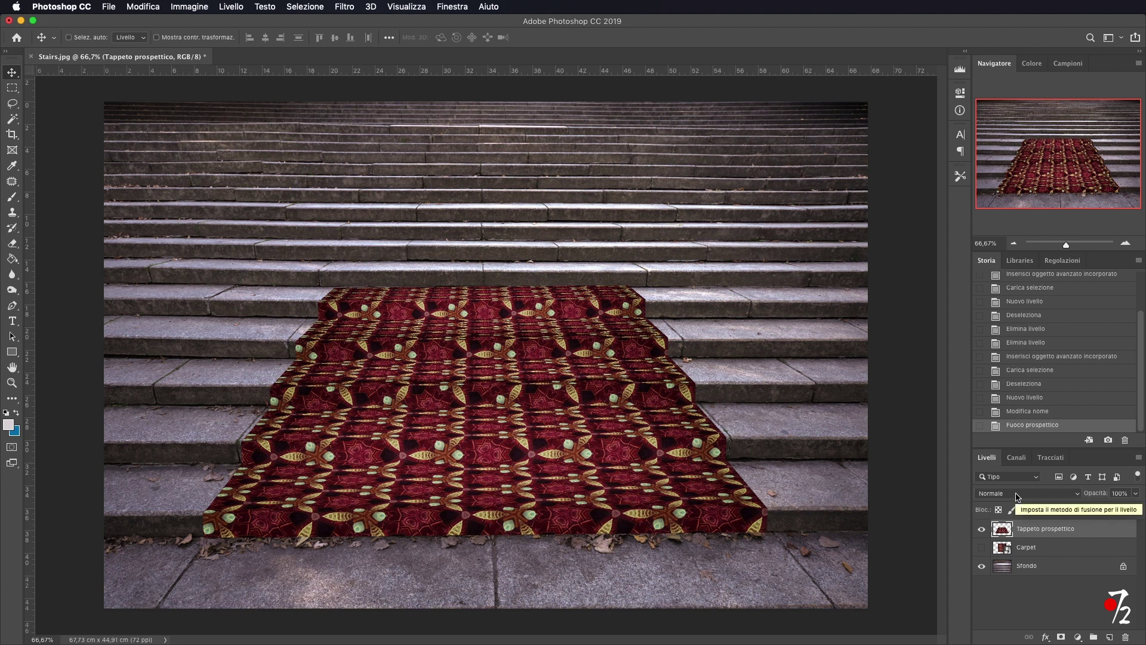
# Step: Set the Tappeto prospettico layer to Multiply blending at 83% opacity
pyautogui.click(1017, 494)
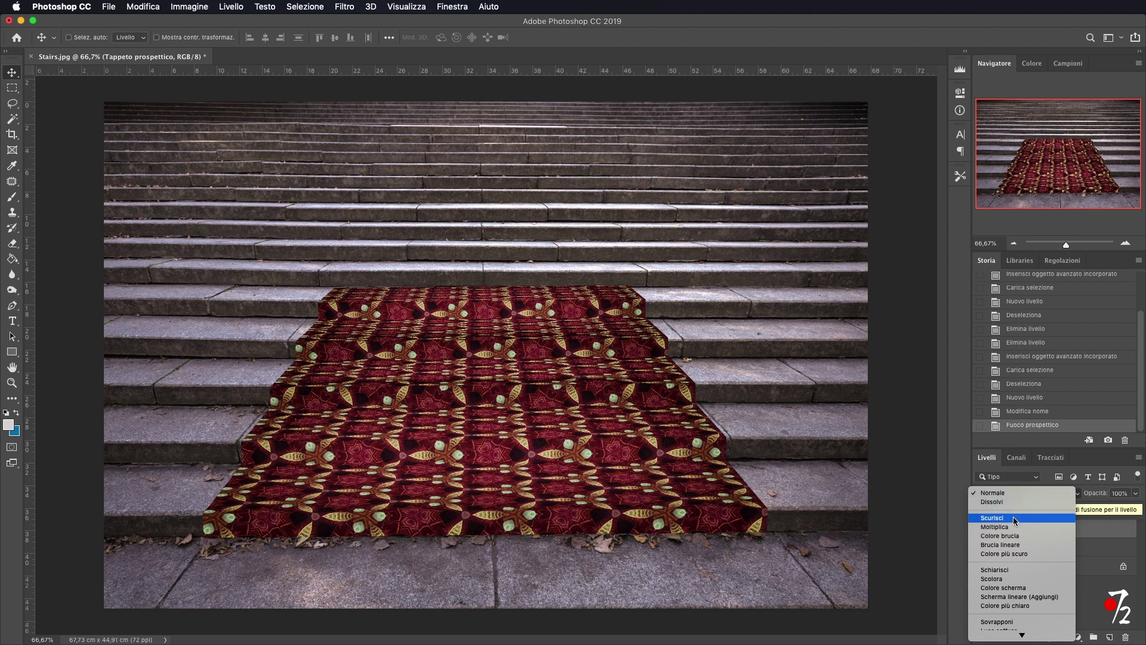
pyautogui.click(1015, 527)
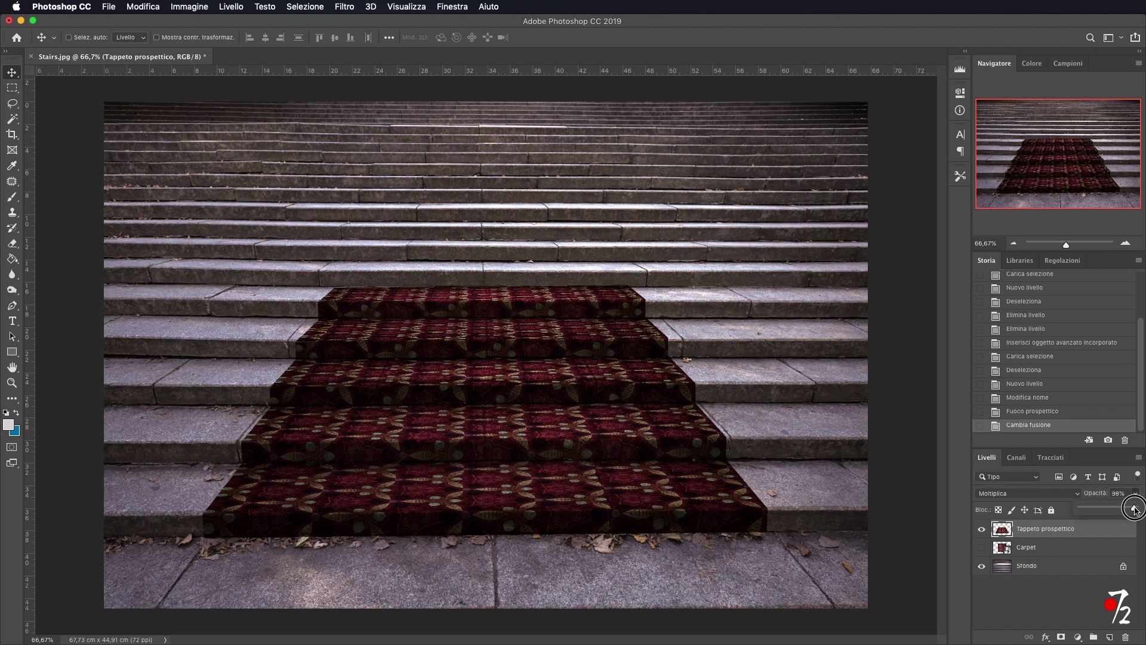
pyautogui.moveTo(1136, 507); pyautogui.dragTo(1126, 508)
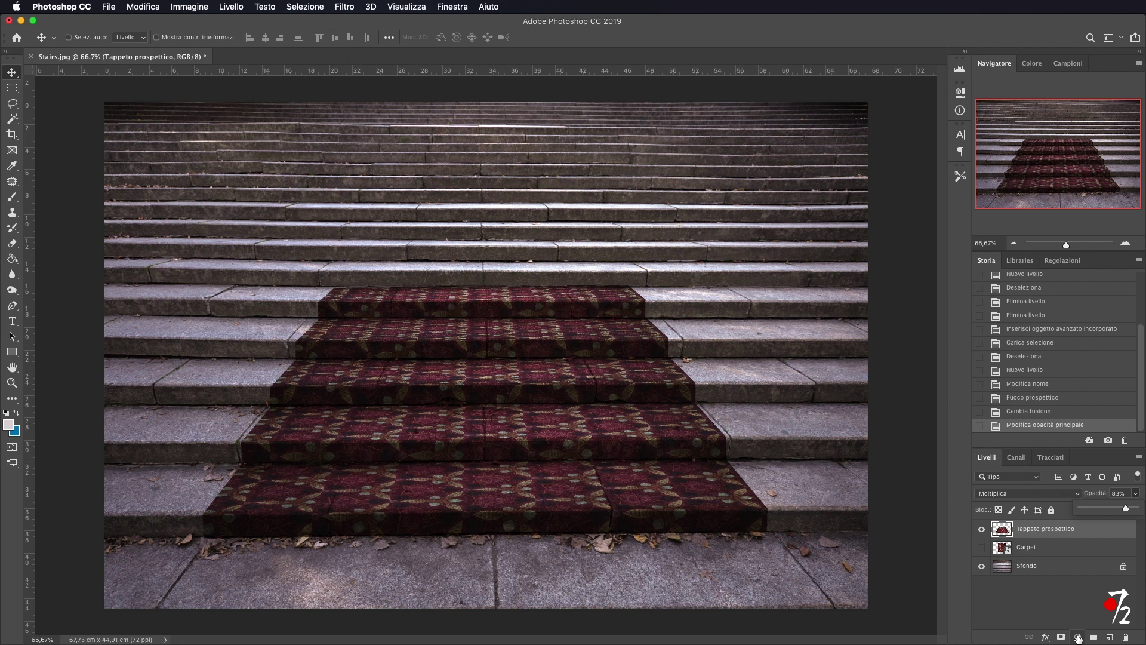
pyautogui.click(1078, 637)
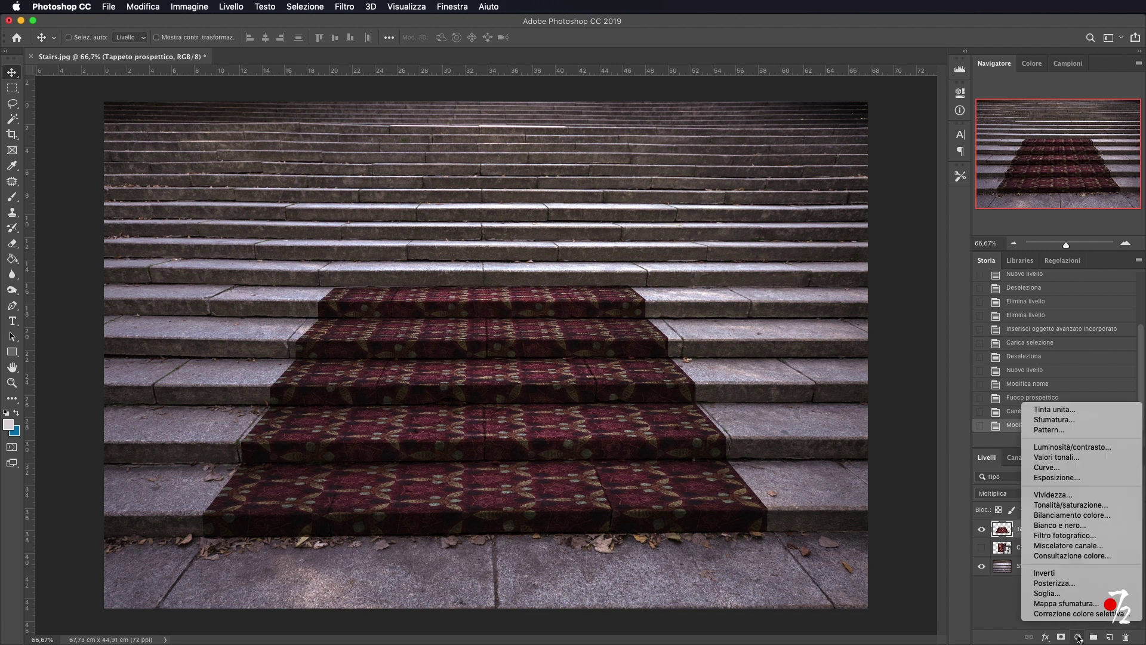
# Step: Add a Brightness/Contrast adjustment clipped to Tappeto prospettico: brightness 61, contrast 22
pyautogui.click(1073, 448)
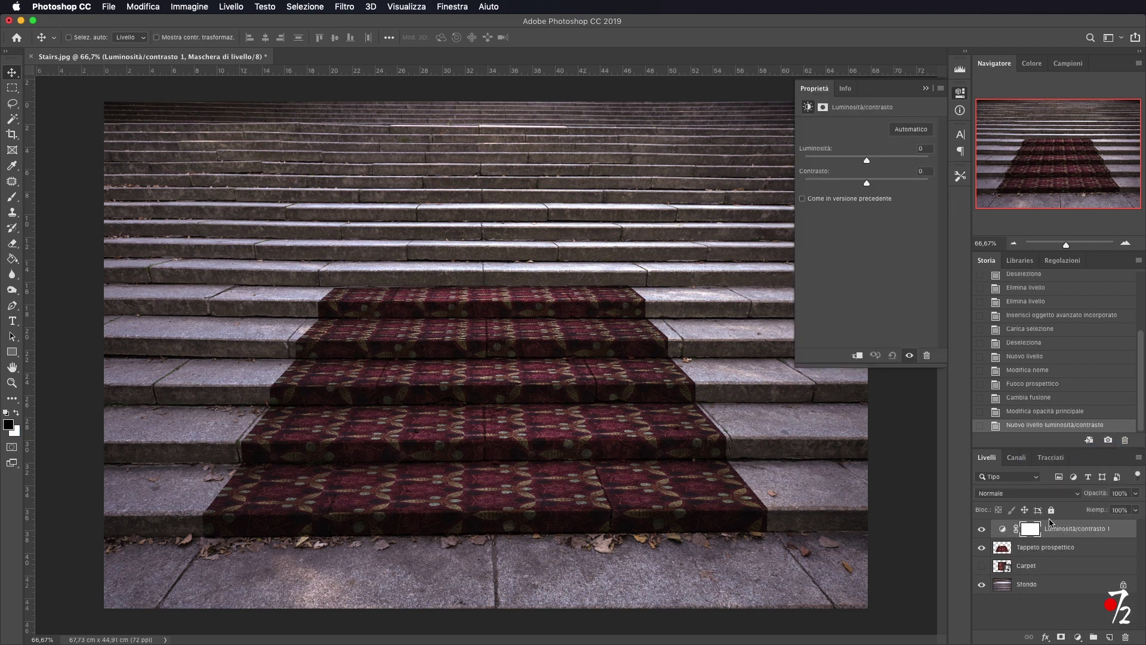
pyautogui.click(857, 357)
pyautogui.moveTo(867, 161); pyautogui.dragTo(882, 160)
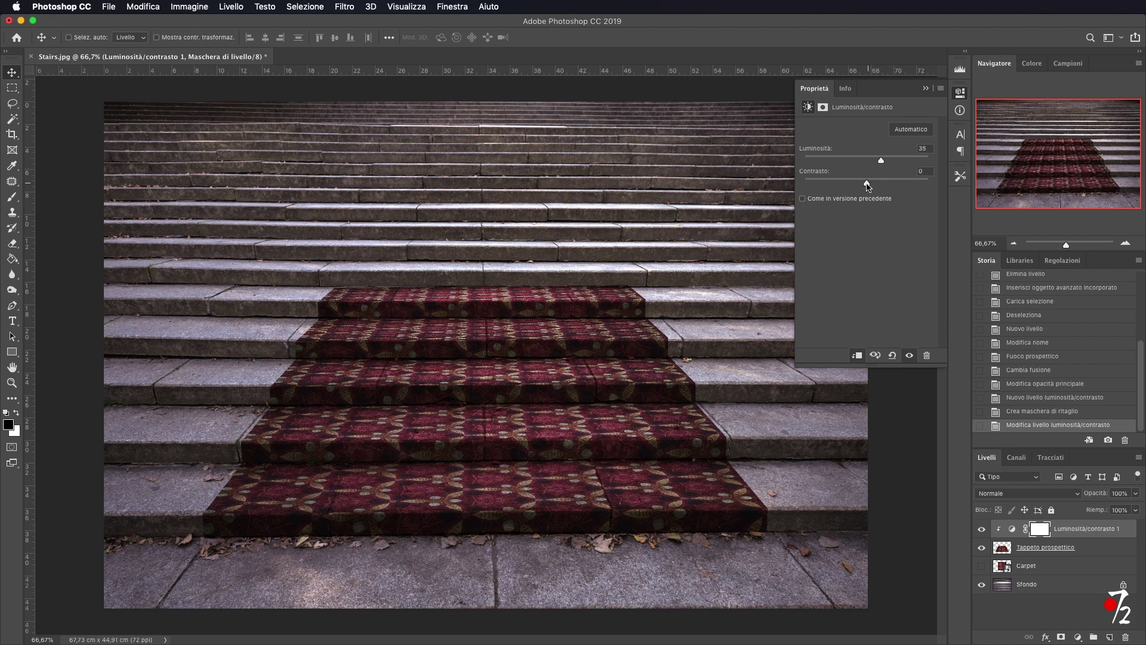
pyautogui.moveTo(866, 183)
pyautogui.mouseDown()
pyautogui.moveTo(887, 187)
pyautogui.moveTo(884, 162)
pyautogui.mouseUp()
pyautogui.click(942, 89)
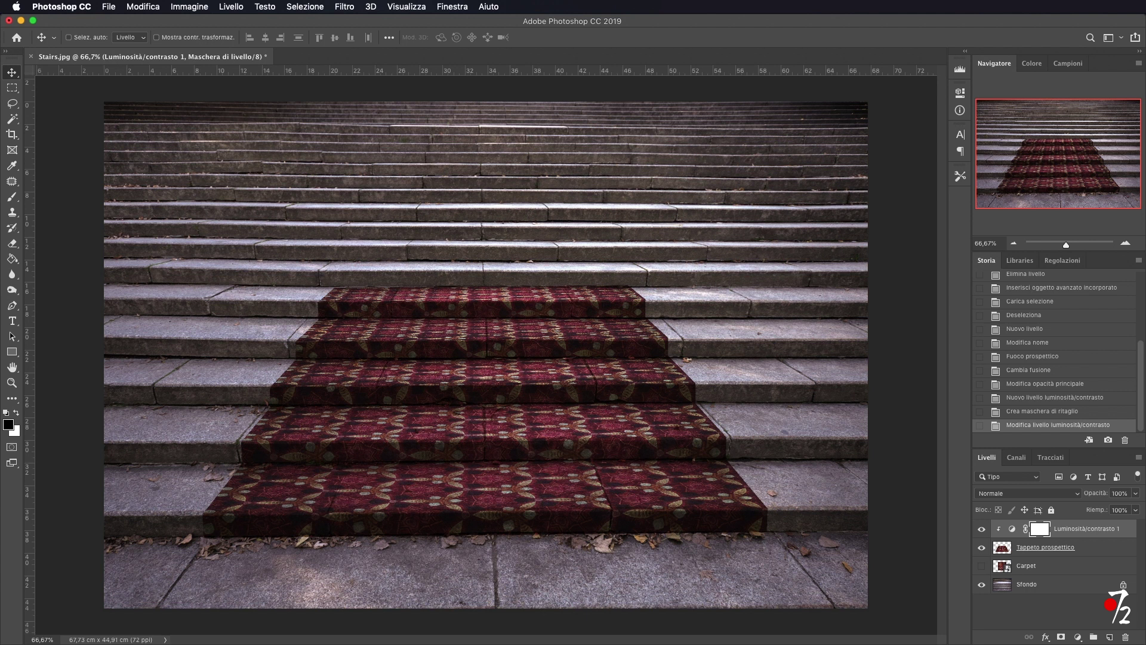
# Step: Open Texture Grunge.jpg, unlock its background as Livello 0, and select the whole texture
pyautogui.moveTo(473, 519); pyautogui.dragTo(327, 58)
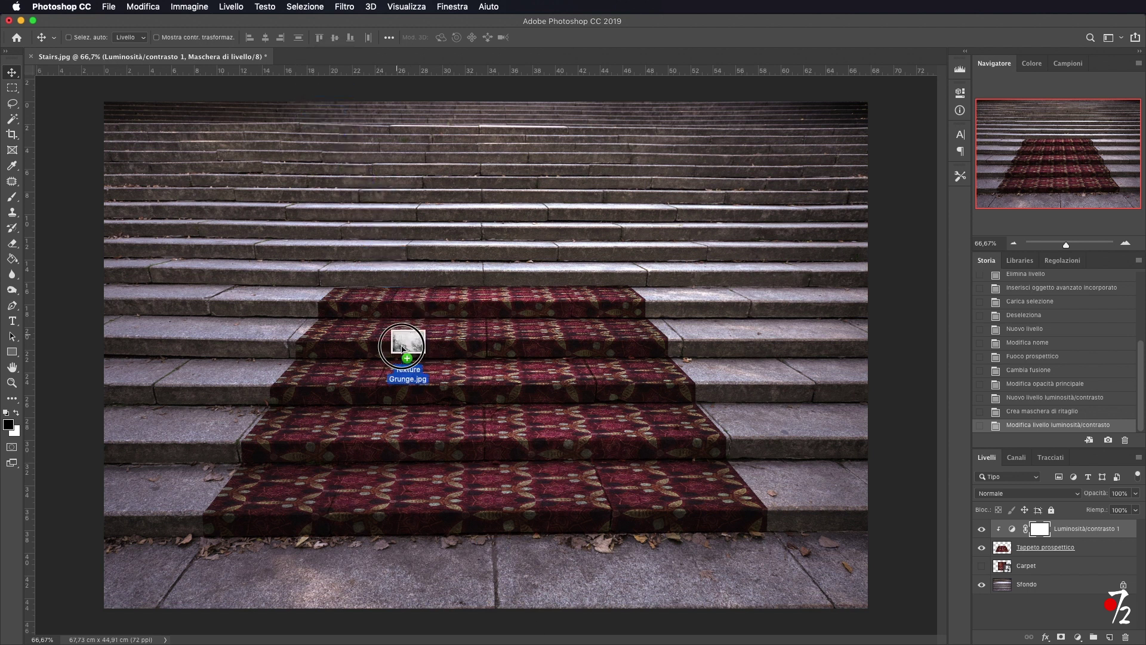
pyautogui.moveTo(327, 58); pyautogui.dragTo(339, 60)
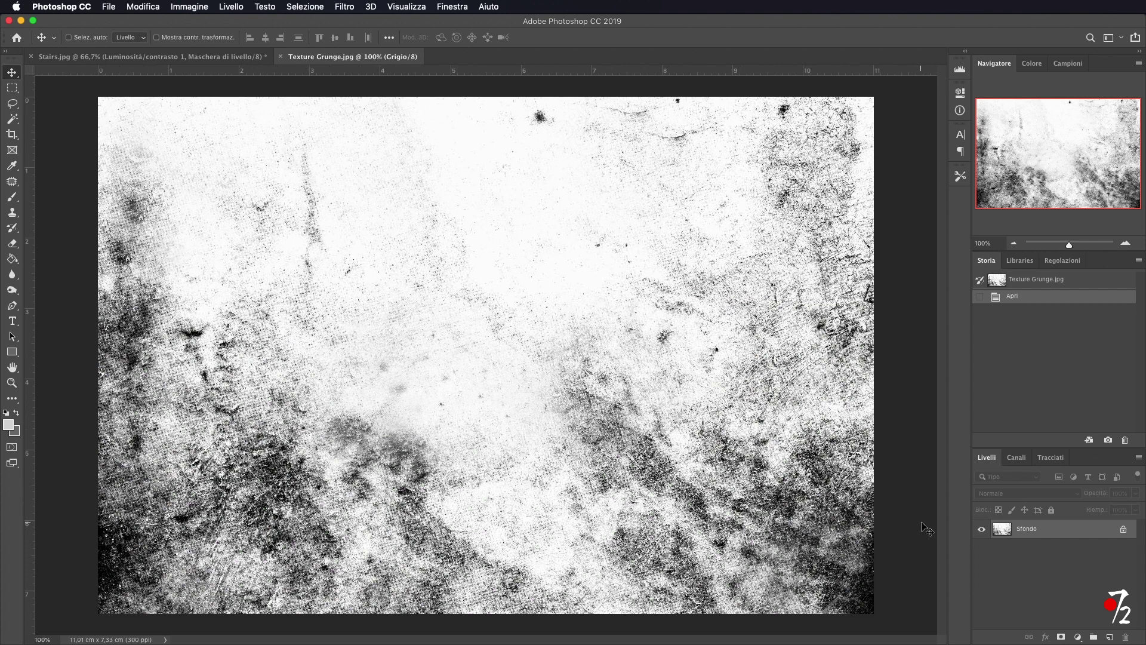
pyautogui.moveTo(1004, 532); pyautogui.dragTo(959, 533)
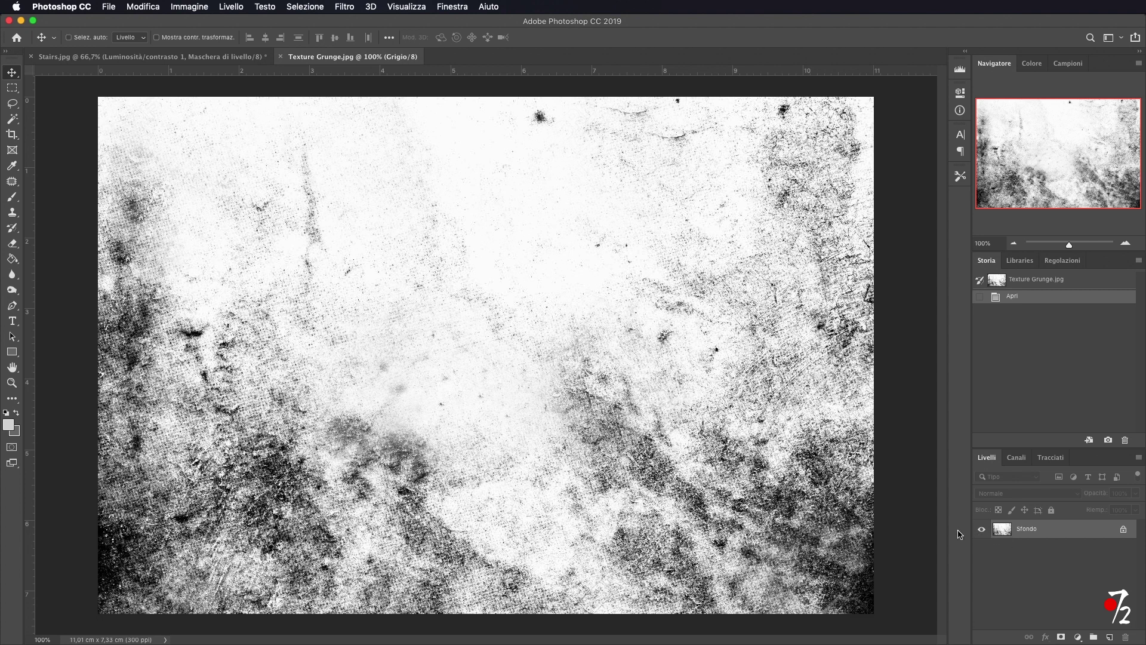
pyautogui.click(1125, 530)
pyautogui.keyDown('ctrl'); pyautogui.click(1003, 532); pyautogui.keyUp('ctrl')
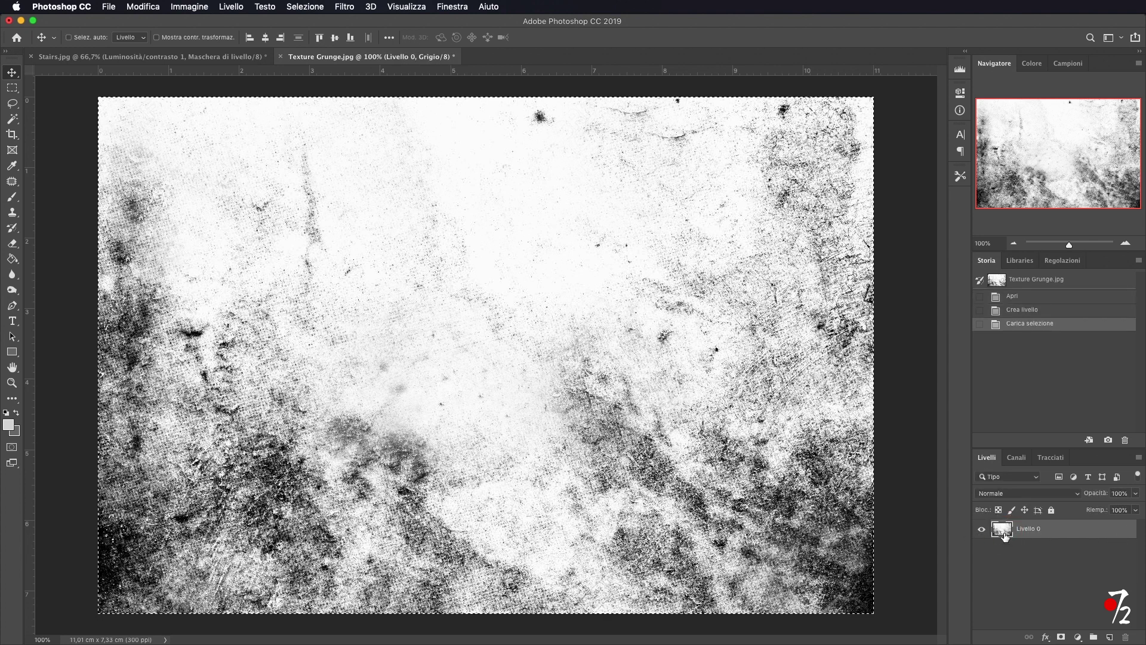
pyautogui.moveTo(113, 269); pyautogui.dragTo(105, 57)
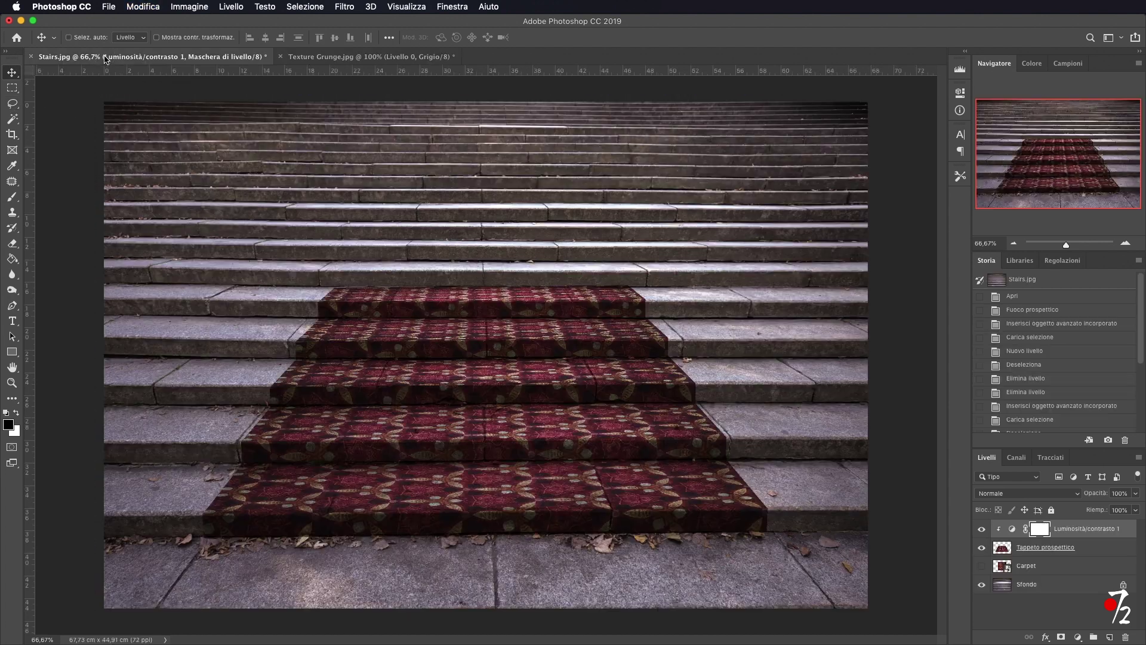
# Step: Add a new empty layer on Stairs.jpg and paste the grunge texture into Vanishing Point (Fuoco prospettico)
pyautogui.click(1109, 637)
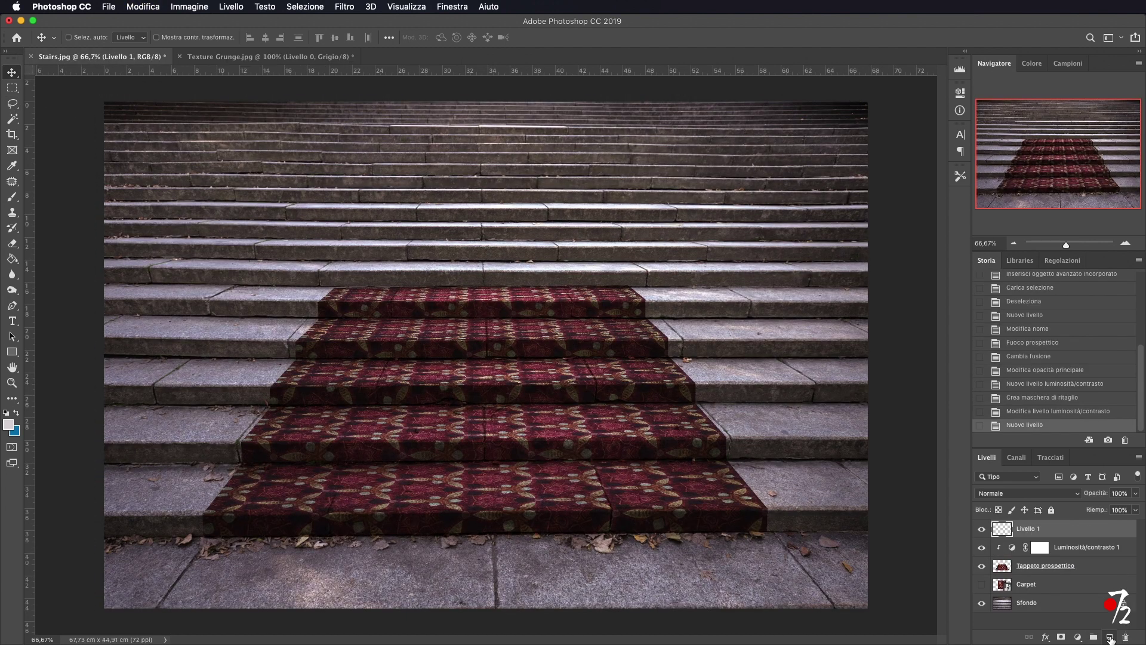
pyautogui.click(344, 7)
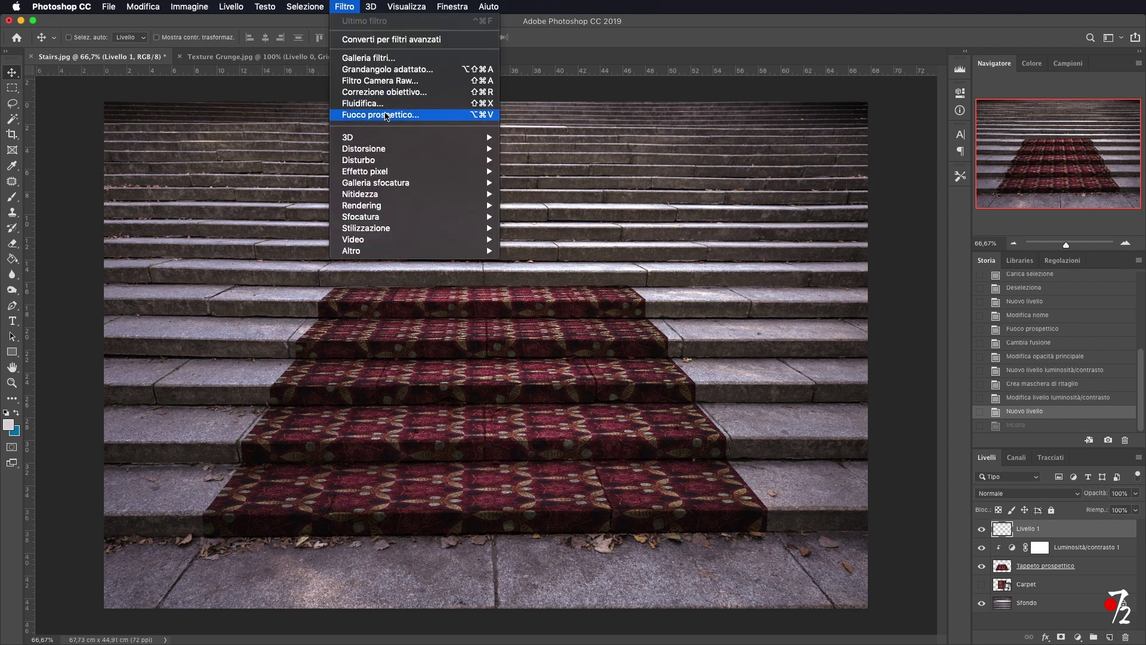
pyautogui.click(386, 114)
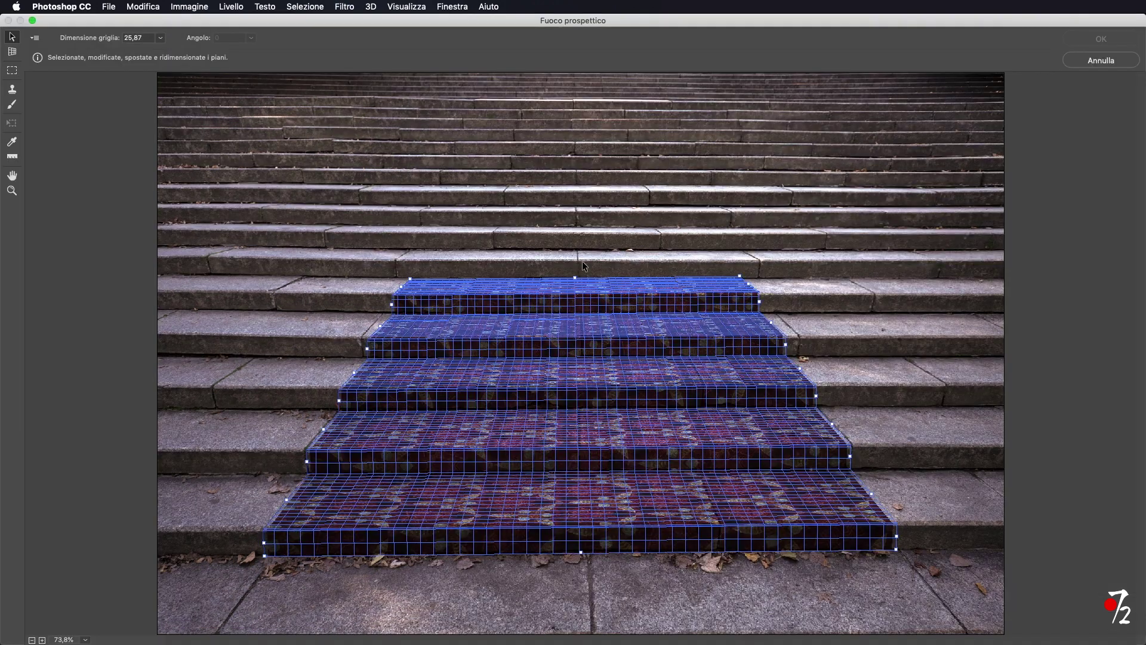
pyautogui.hotkey('ctrl', 'v')
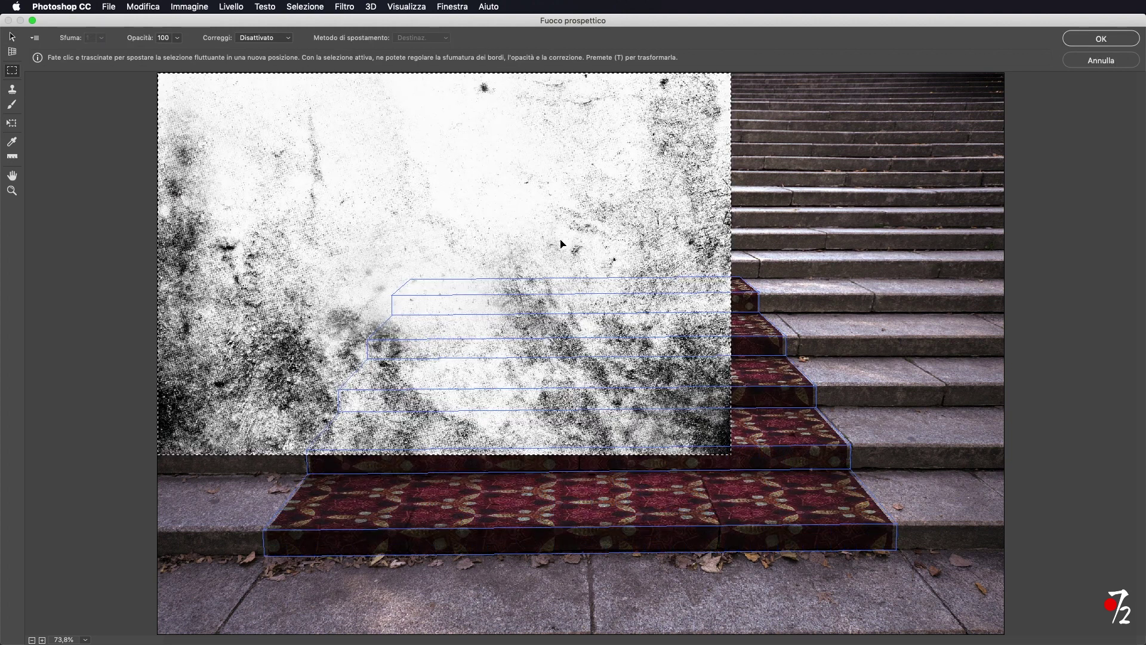
# Step: Rotate the grunge texture and fit it into the perspective grid over the carpeted steps
pyautogui.moveTo(417, 154)
pyautogui.mouseDown()
pyautogui.moveTo(517, 210)
pyautogui.moveTo(508, 181)
pyautogui.mouseUp()
pyautogui.press('t')
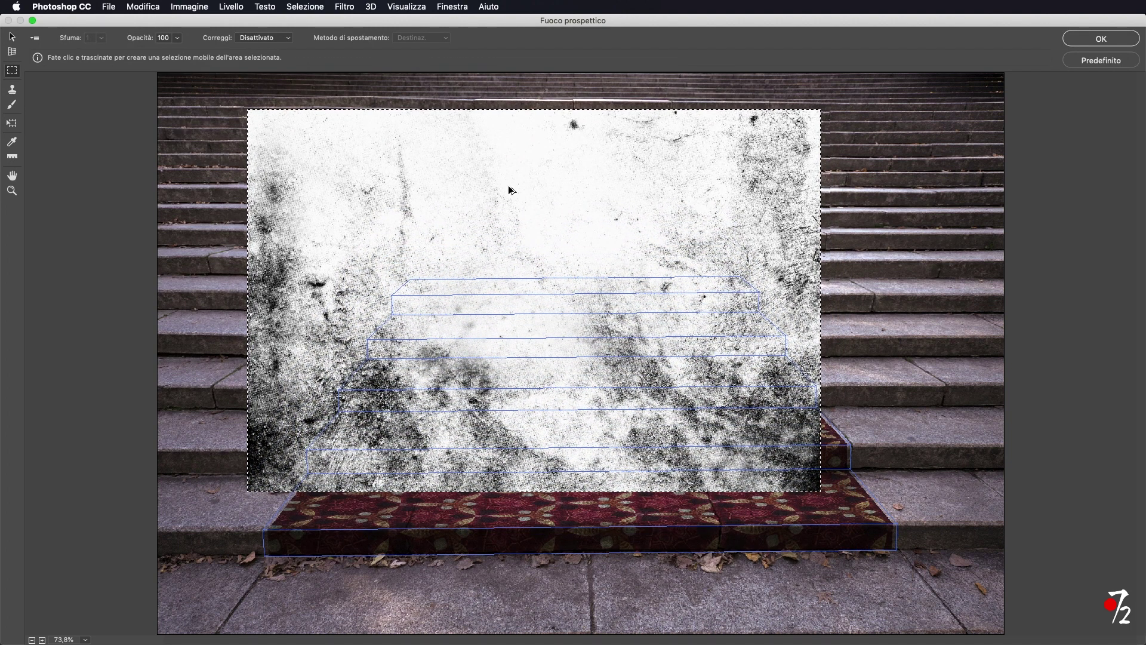
pyautogui.moveTo(869, 233)
pyautogui.mouseDown()
pyautogui.moveTo(701, 441)
pyautogui.moveTo(635, 451)
pyautogui.mouseUp()
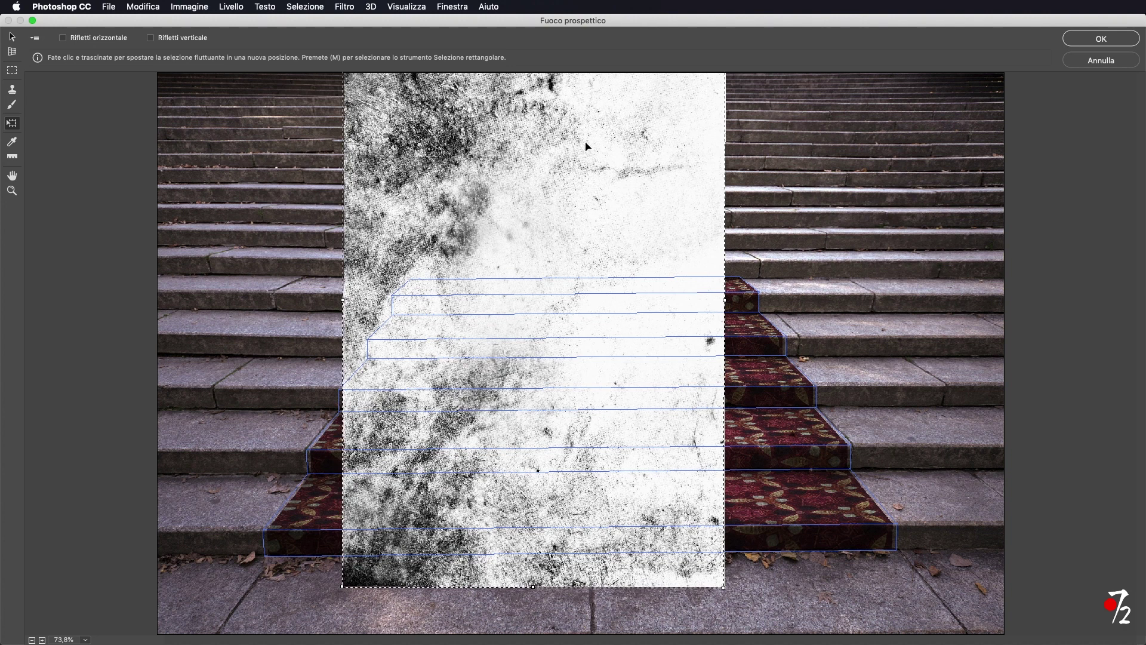
pyautogui.moveTo(585, 145); pyautogui.dragTo(617, 305)
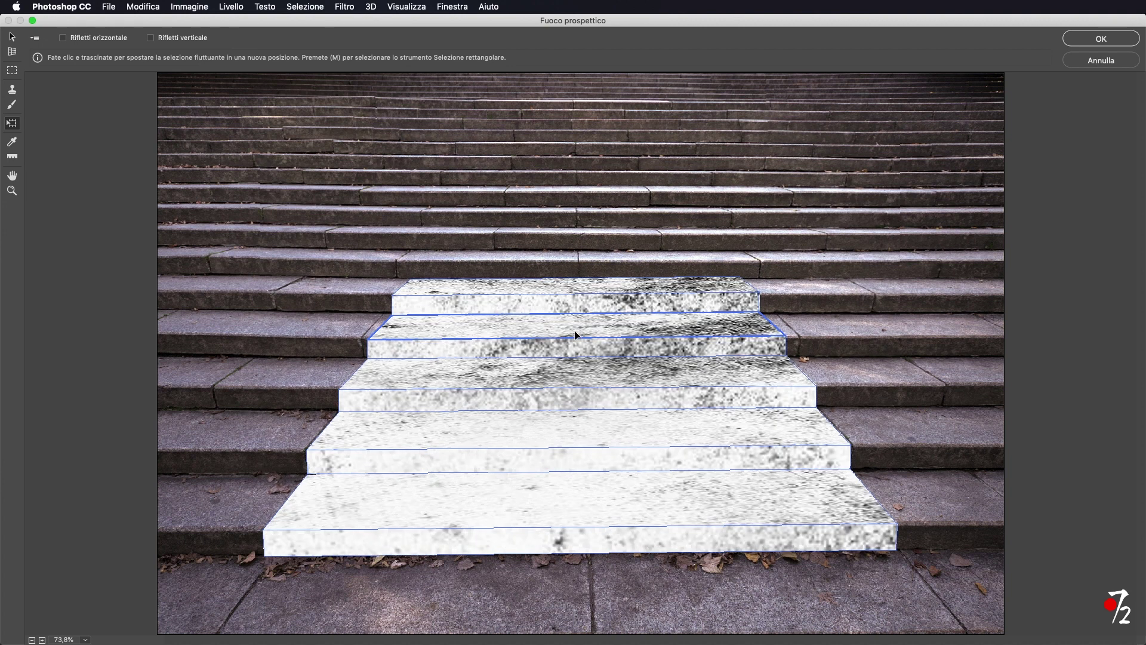
pyautogui.moveTo(569, 381)
pyautogui.mouseDown()
pyautogui.moveTo(494, 232)
pyautogui.moveTo(438, 245)
pyautogui.moveTo(454, 316)
pyautogui.moveTo(765, 487)
pyautogui.moveTo(836, 556)
pyautogui.mouseUp()
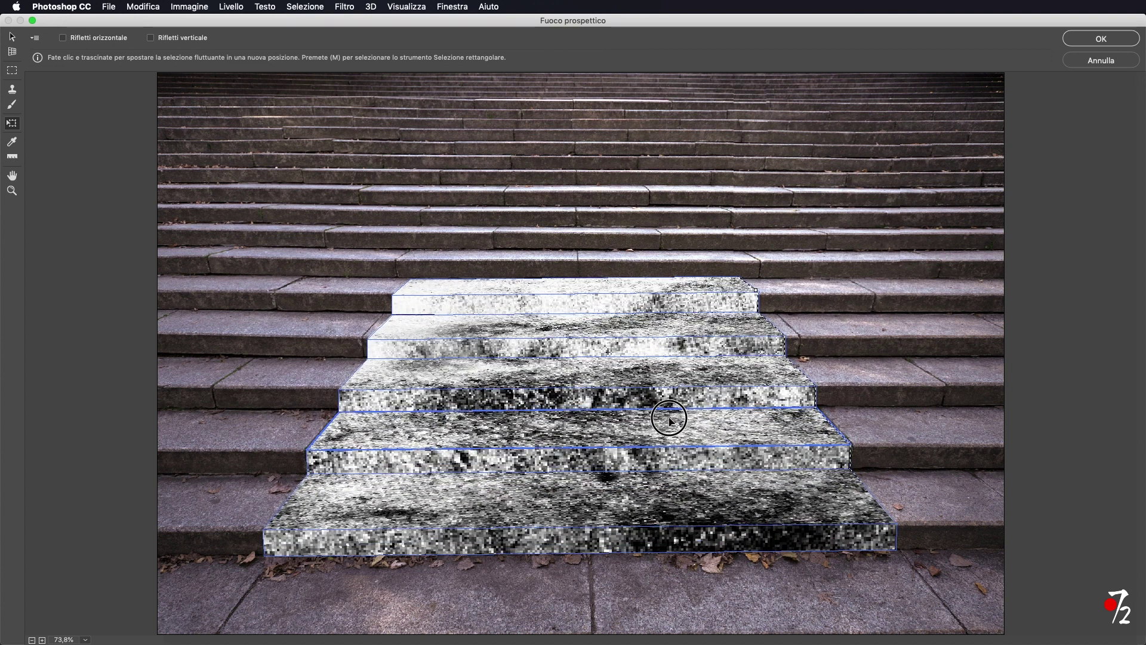
# Step: Apply the Vanishing Point result, set Livello 1 to Overlay (Sovrapponi), and toggle its visibility to compare
pyautogui.click(1101, 41)
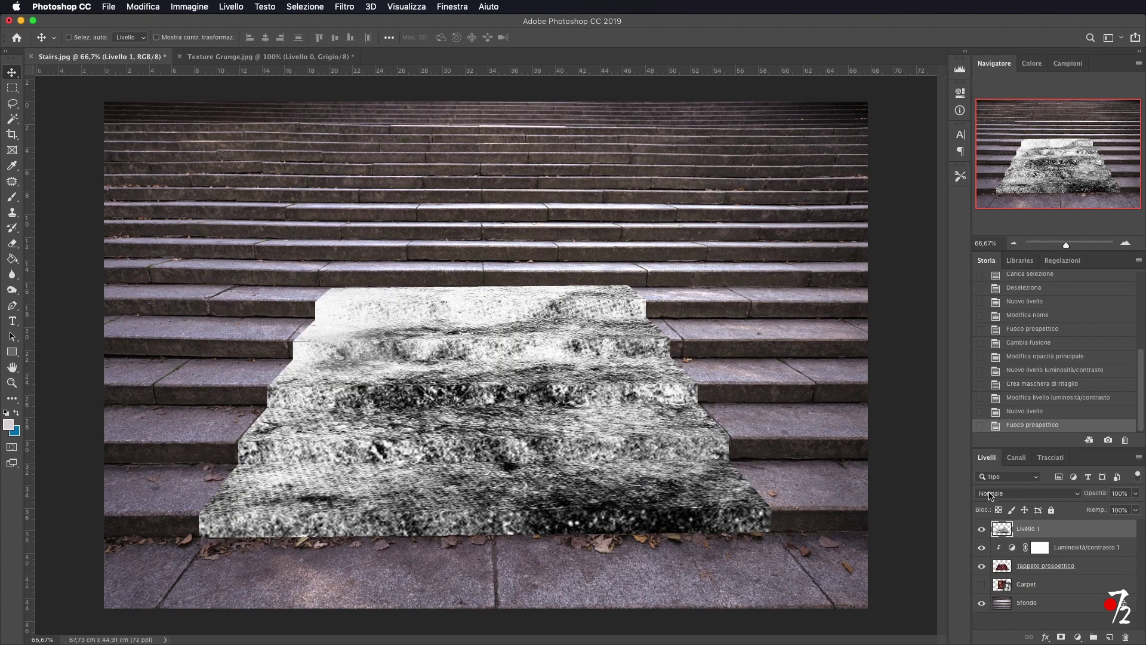
pyautogui.click(1018, 495)
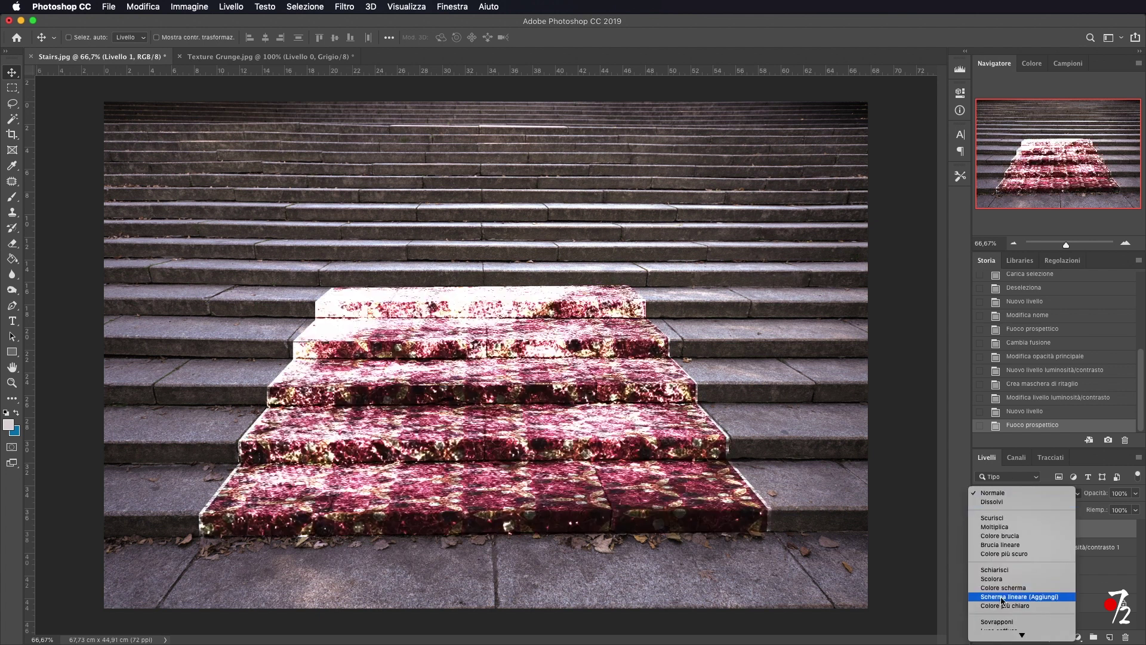
pyautogui.click(1002, 622)
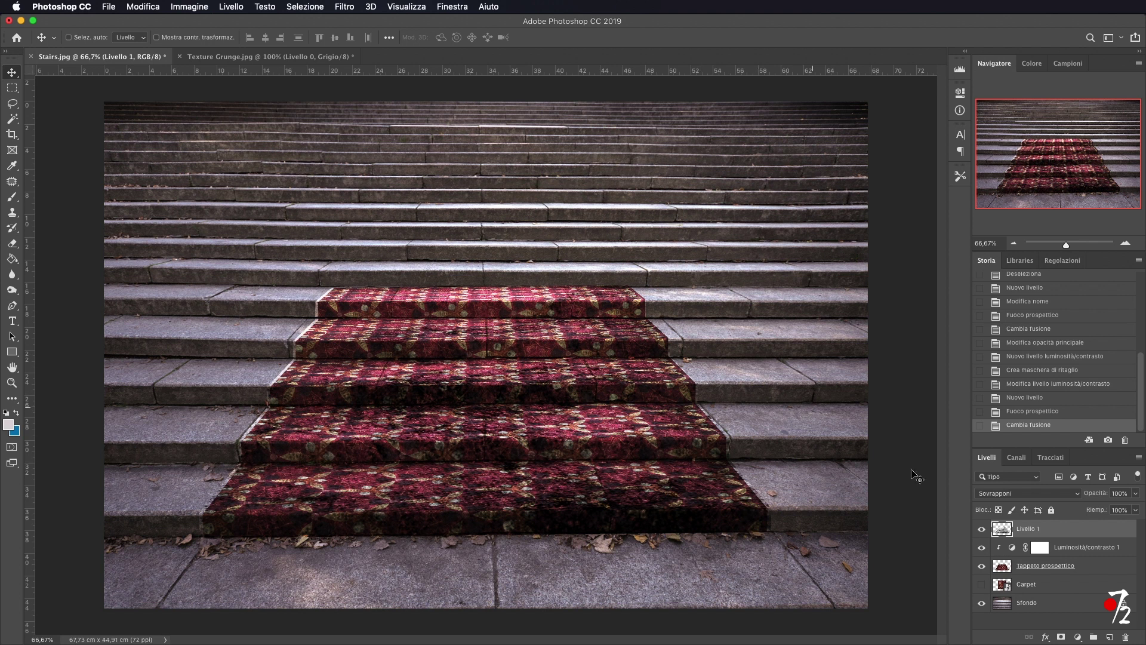
pyautogui.click(982, 529)
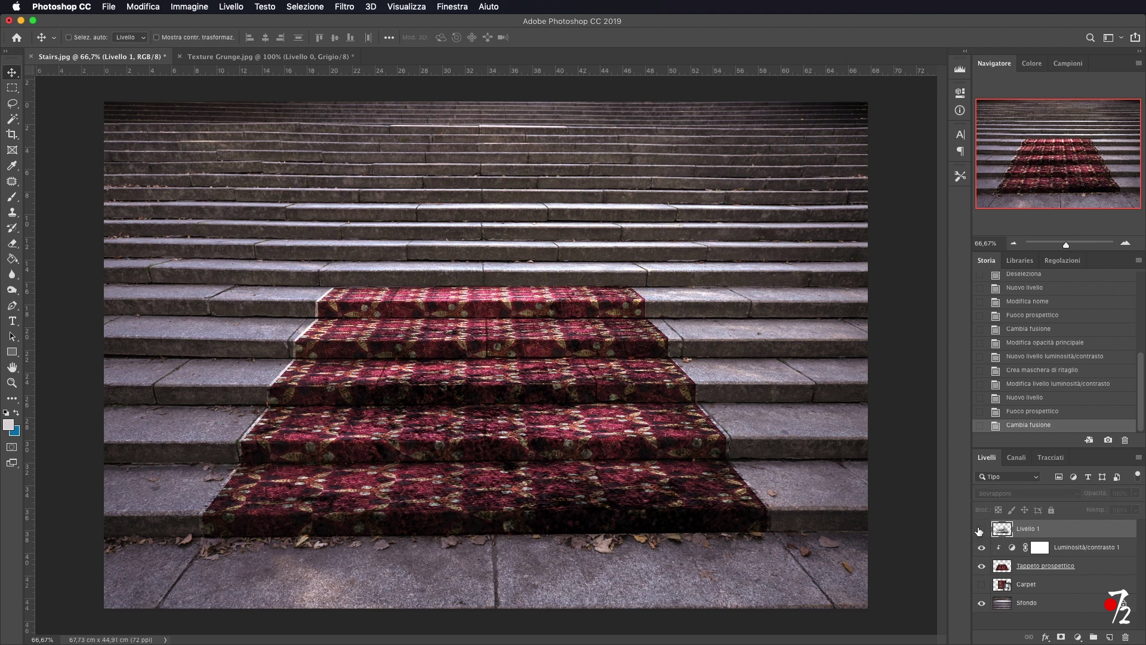
pyautogui.click(981, 529)
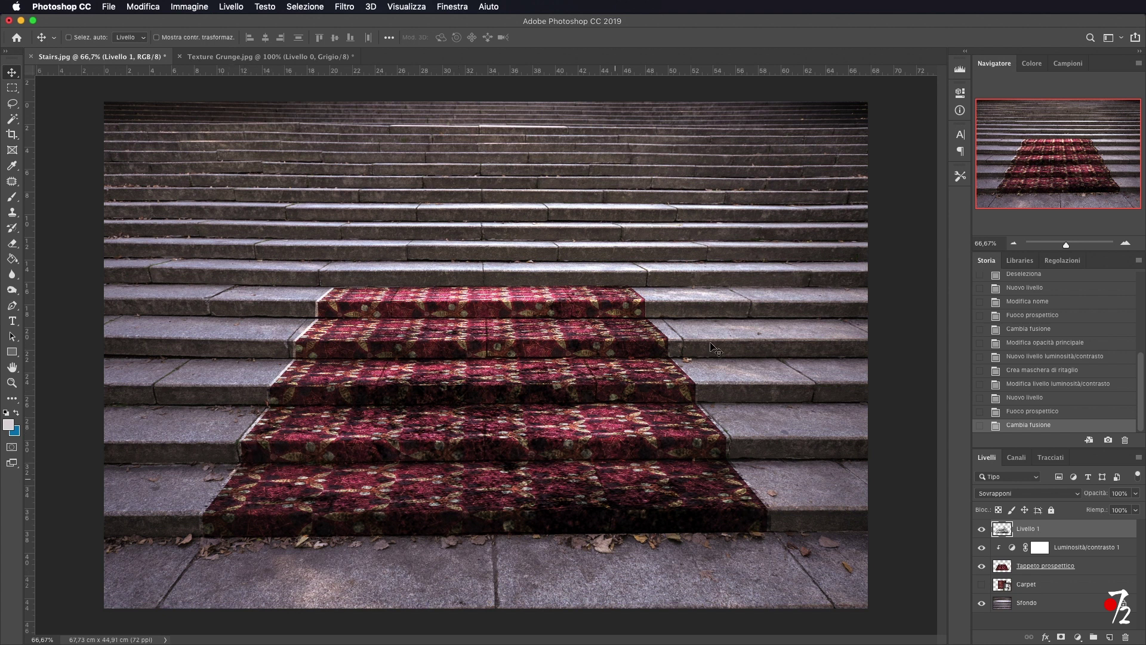
# Step: Add a layer mask to Livello 1, zoom to 200%, and pick a 19 px brush
pyautogui.click(1061, 637)
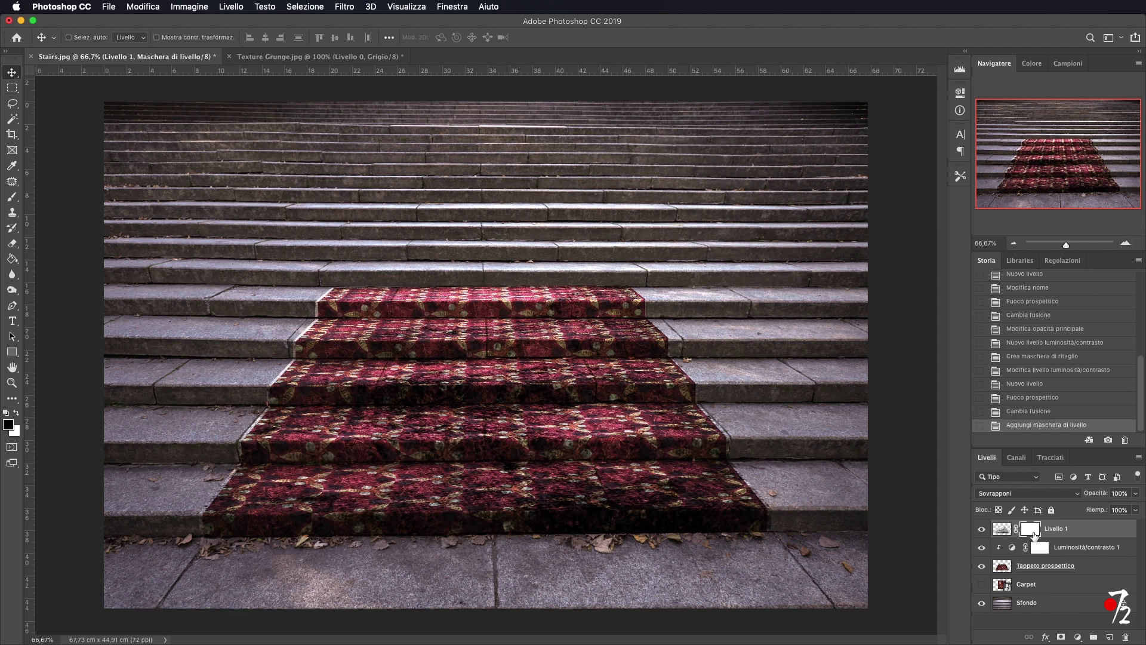
pyautogui.click(1126, 243)
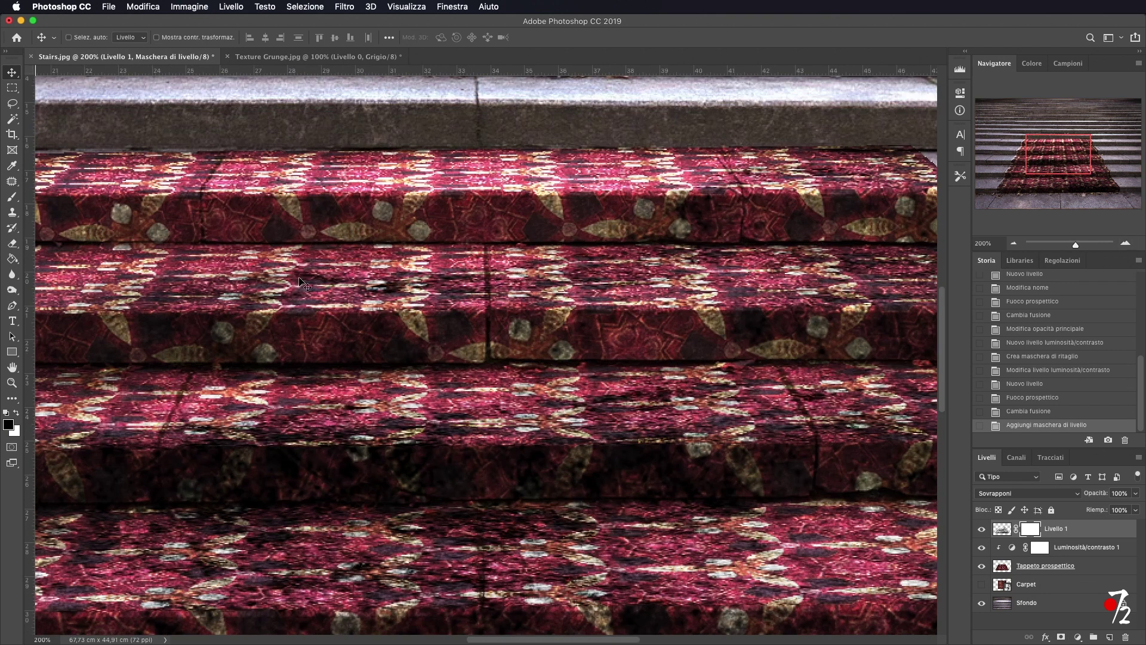
pyautogui.hscroll(-5, 281, 280)
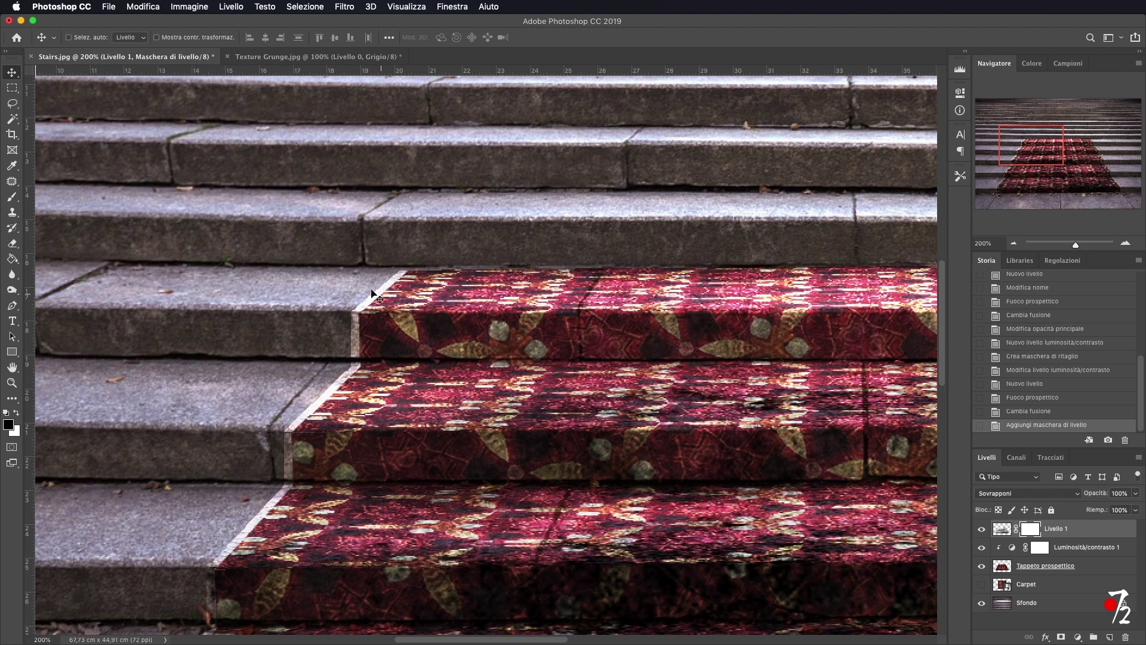
pyautogui.click(12, 197)
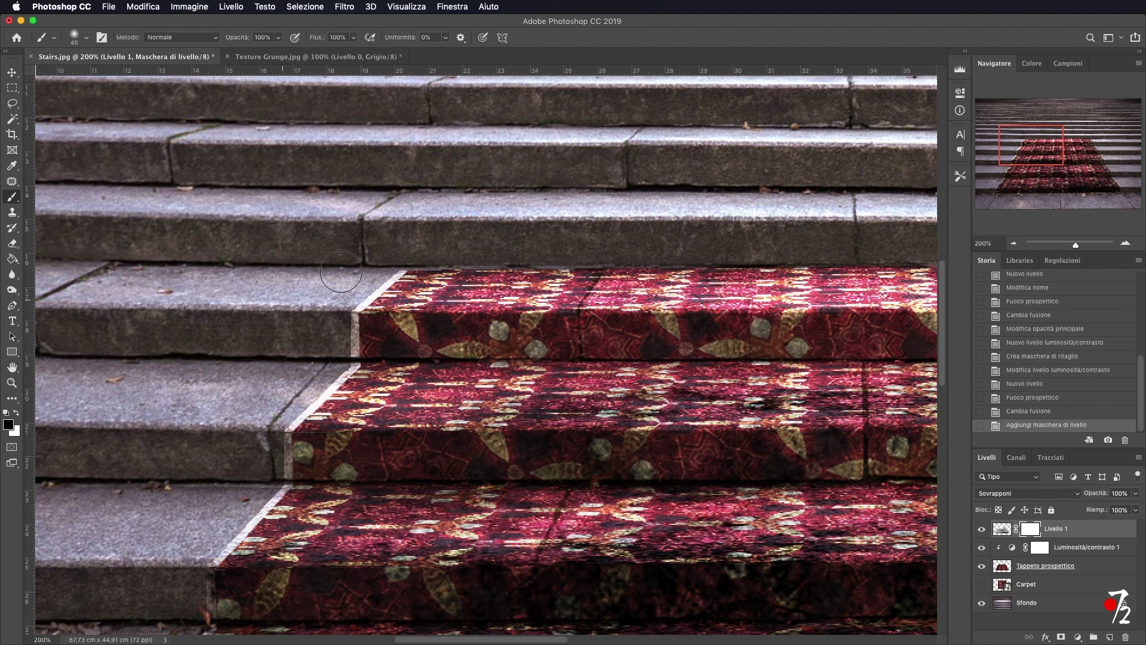
pyautogui.moveTo(316, 281)
pyautogui.mouseDown()
pyautogui.moveTo(355, 295)
pyautogui.moveTo(387, 273)
pyautogui.mouseUp()
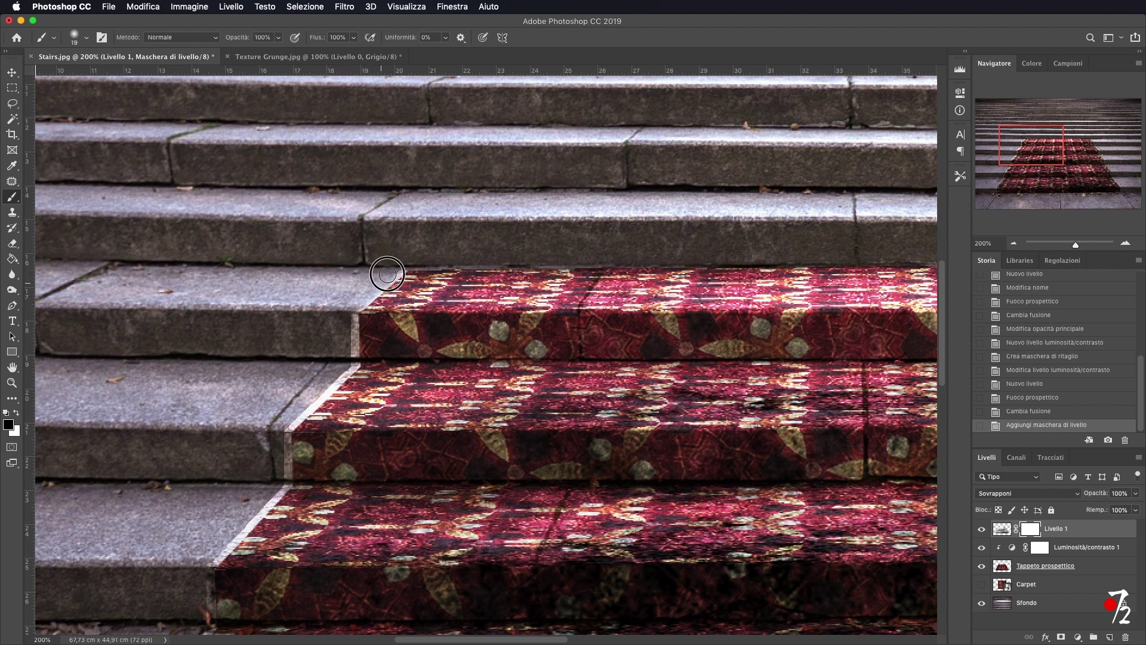
# Step: Paint black on the mask along the carpet's upper side edge to remove the white stripe
pyautogui.moveTo(347, 326)
pyautogui.mouseDown()
pyautogui.moveTo(336, 384)
pyautogui.moveTo(276, 474)
pyautogui.mouseUp()
pyautogui.scroll(-5, 277, 474)
pyautogui.moveTo(280, 334); pyautogui.dragTo(133, 440)
pyautogui.scroll(-5, 174, 366)
pyautogui.moveTo(174, 366); pyautogui.dragTo(72, 543)
pyautogui.scroll(-5, 825, 279)
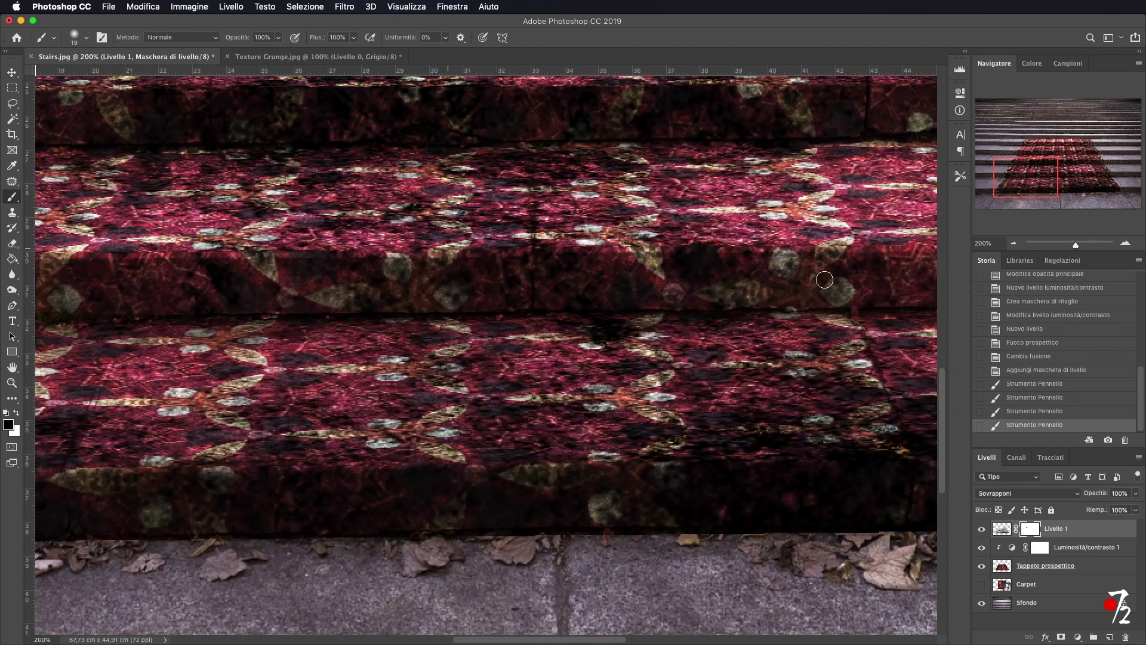
pyautogui.hscroll(10, 825, 279)
# Step: Mask the white stripes along the lower diagonal stair edges, then zoom back out
pyautogui.moveTo(801, 519)
pyautogui.mouseDown()
pyautogui.moveTo(758, 417)
pyautogui.moveTo(710, 367)
pyautogui.mouseUp()
pyautogui.scroll(5, 733, 329)
pyautogui.moveTo(651, 507); pyautogui.dragTo(576, 406)
pyautogui.scroll(5, 577, 406)
pyautogui.moveTo(615, 340)
pyautogui.mouseDown()
pyautogui.moveTo(510, 358)
pyautogui.moveTo(519, 293)
pyautogui.mouseUp()
pyautogui.hscroll(-5, 538, 358)
pyautogui.moveTo(475, 215); pyautogui.dragTo(549, 311)
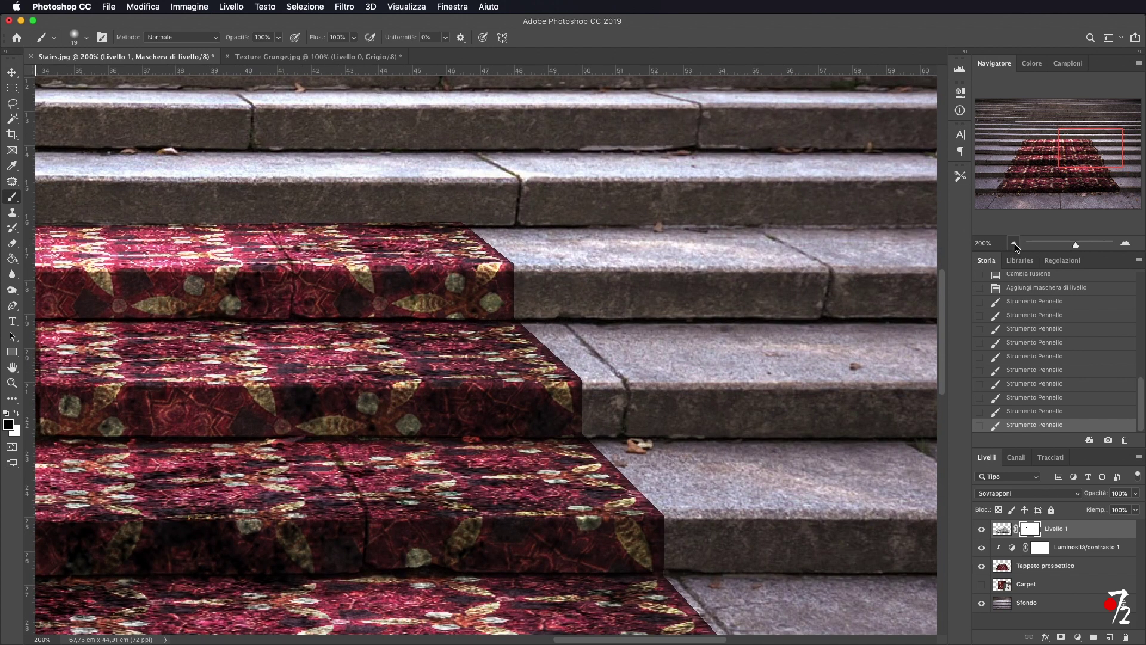
pyautogui.click(1015, 244)
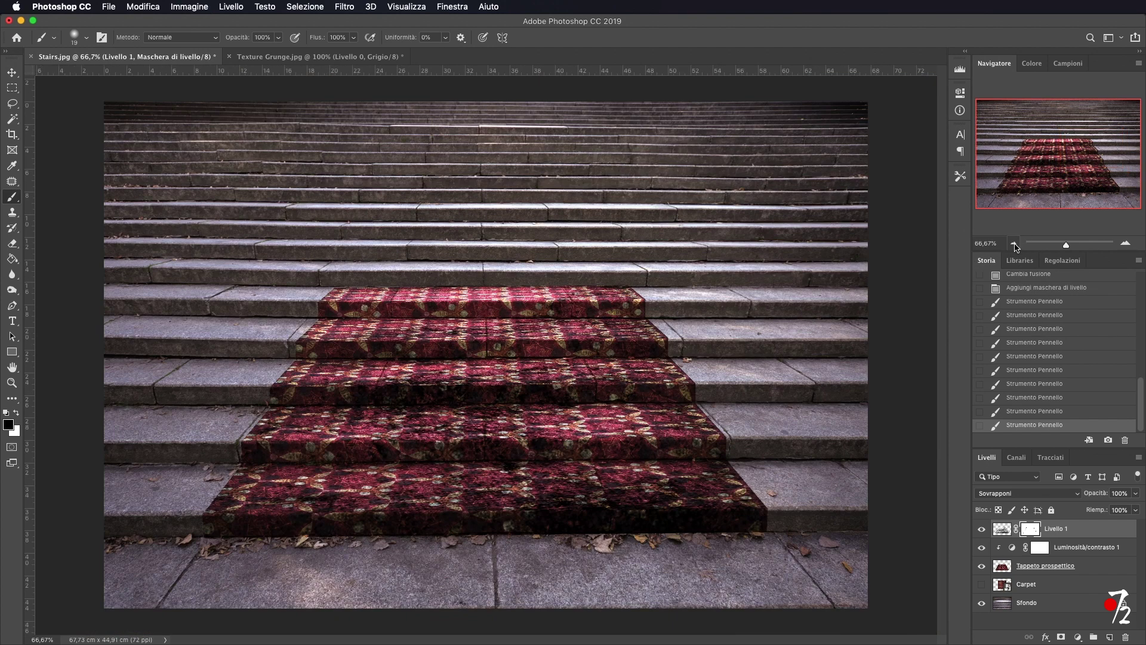